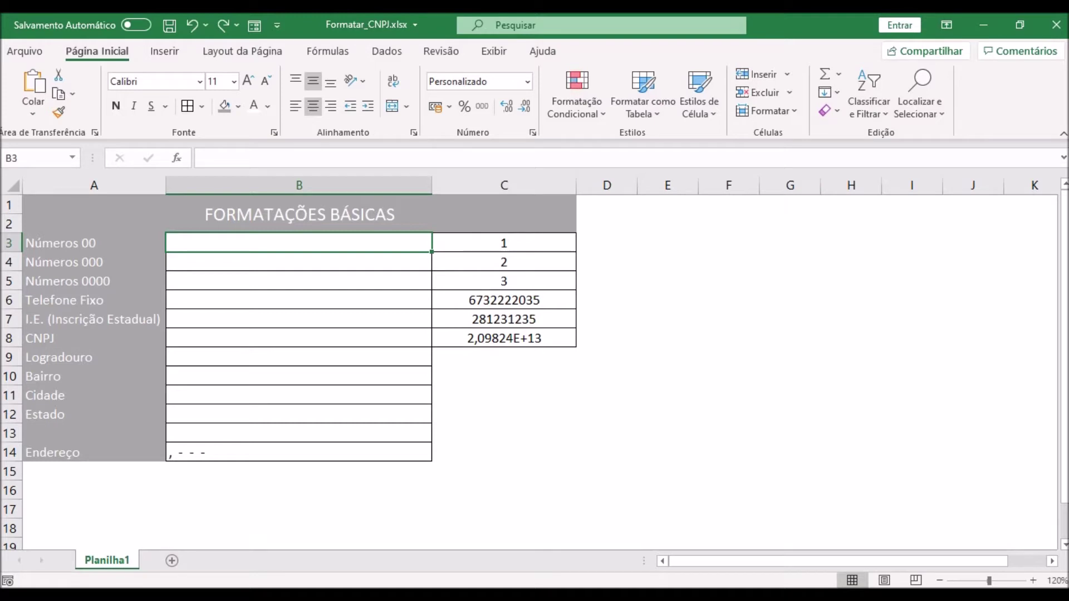
Enter 1, 2 and 3 into B3:B5 so they display as 01, 002 and 0003
{"action": "mouse_move", "coordinate": [299, 242]}
{"action": "left_mouse_down"}
{"action": "mouse_move", "coordinate": [299, 433]}
{"action": "mouse_move", "coordinate": [299, 242]}
{"action": "left_mouse_up"}
{"action": "mouse_move", "coordinate": [504, 243]}
{"action": "left_mouse_down"}
{"action": "mouse_move", "coordinate": [504, 338]}
{"action": "mouse_move", "coordinate": [503, 242]}
{"action": "left_mouse_up"}
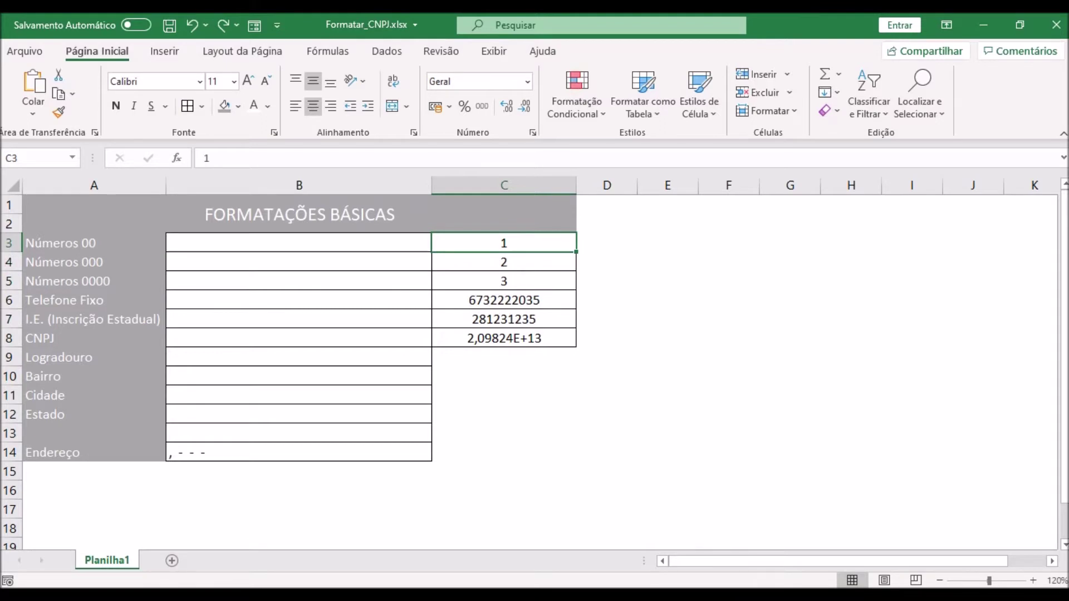
{"action": "left_click", "coordinate": [299, 242]}
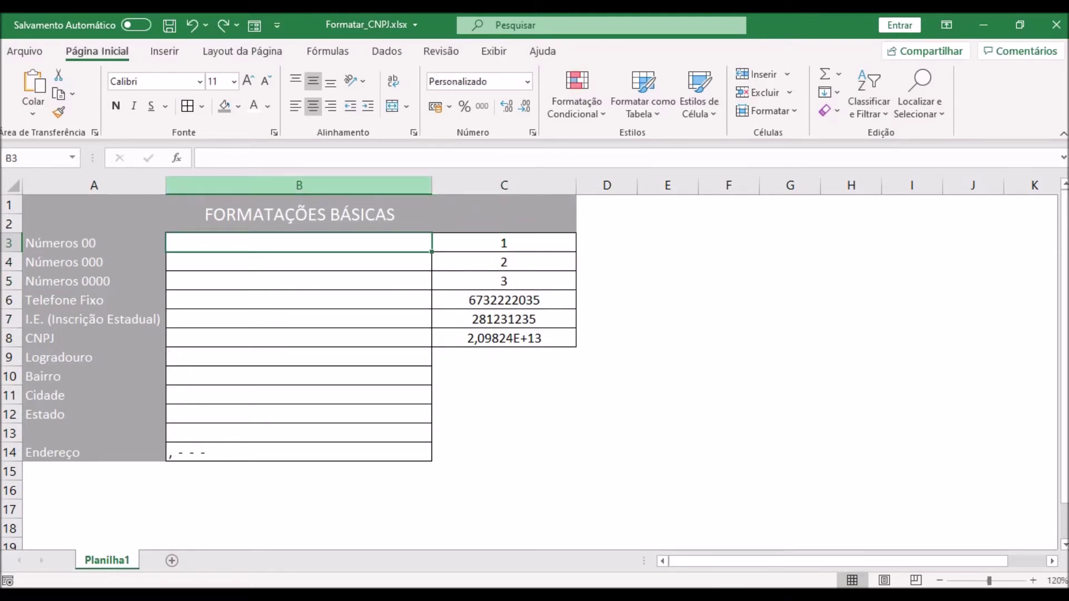
{"action": "type", "text": "1"}
{"action": "key", "text": "Return"}
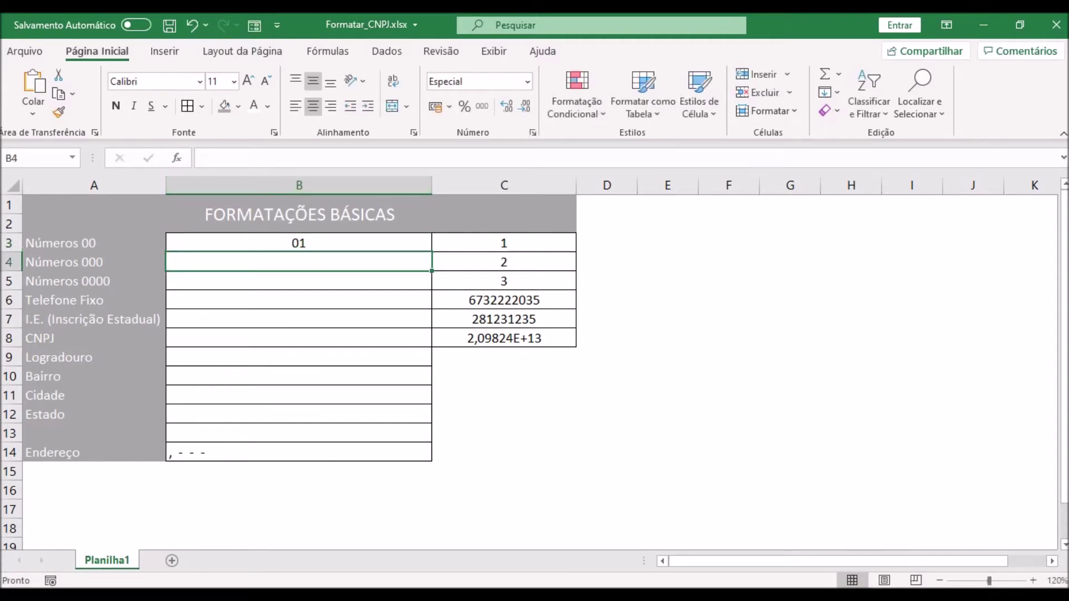
{"action": "type", "text": "2"}
{"action": "key", "text": "Return"}
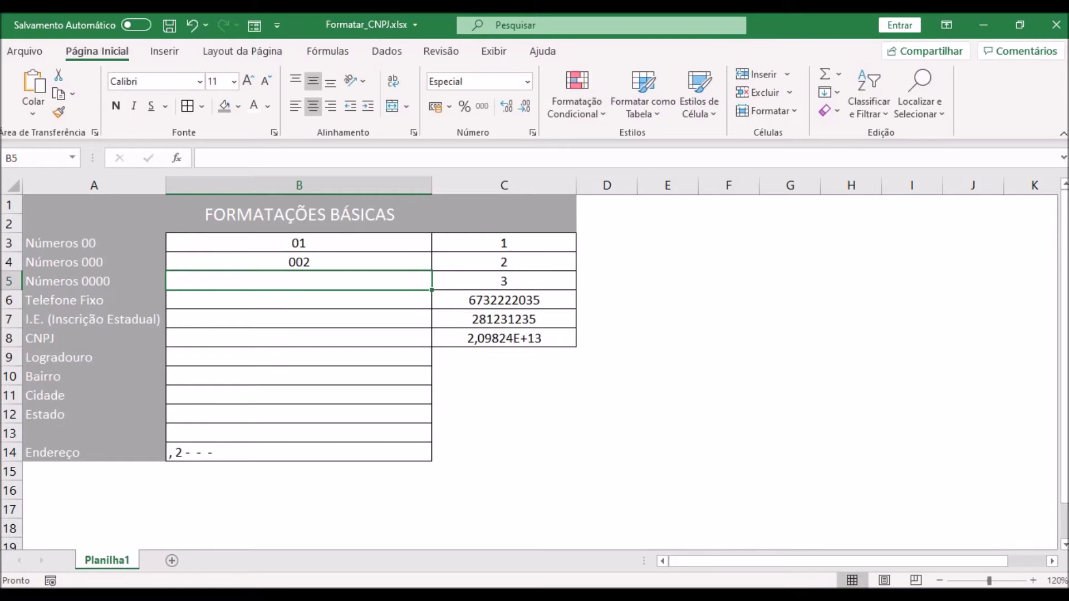
{"action": "type", "text": "3"}
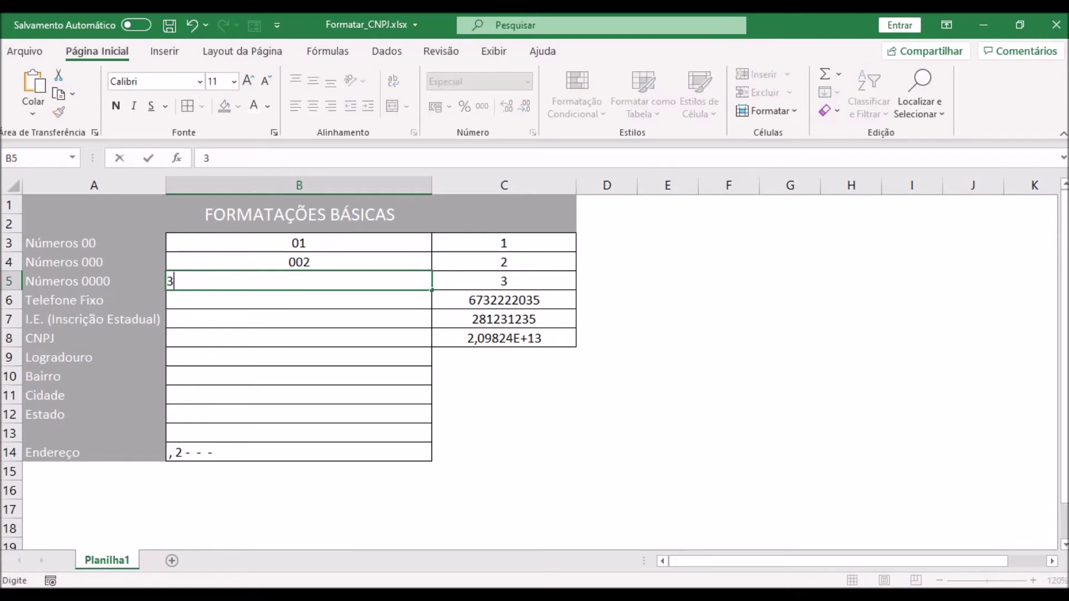
{"action": "key", "text": "Return"}
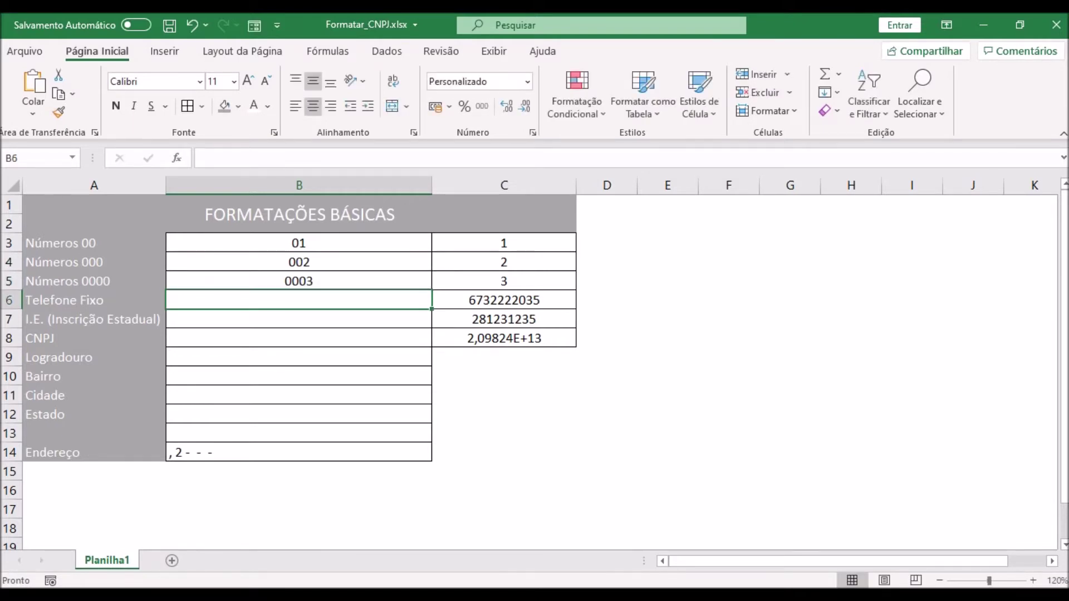
{"action": "left_click", "coordinate": [504, 243]}
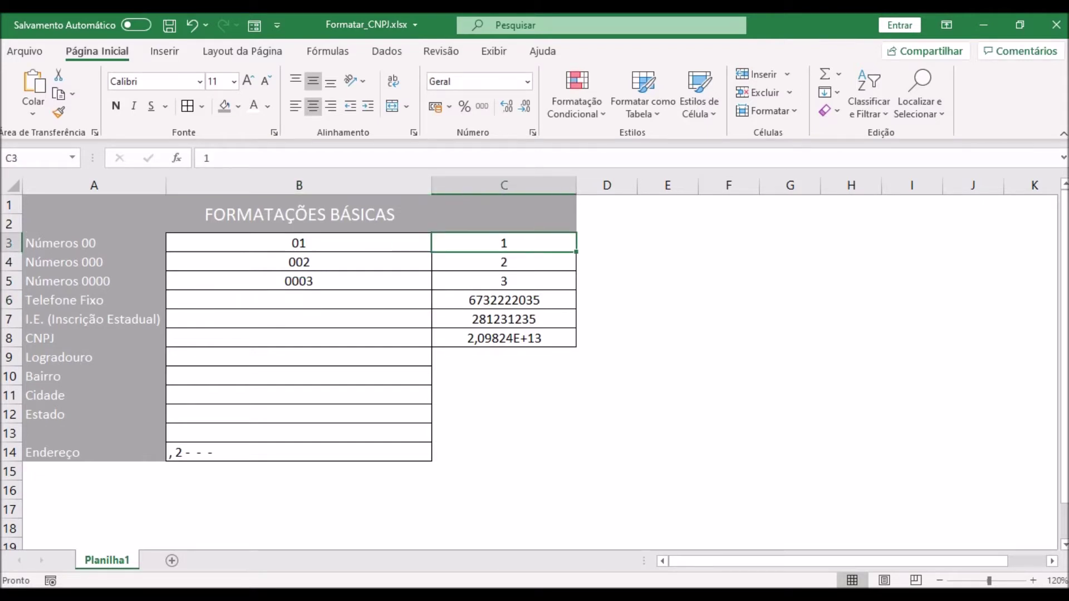
Apply the custom number format 00 to C3 so its 1 shows as 01
{"action": "right_click", "coordinate": [483, 243]}
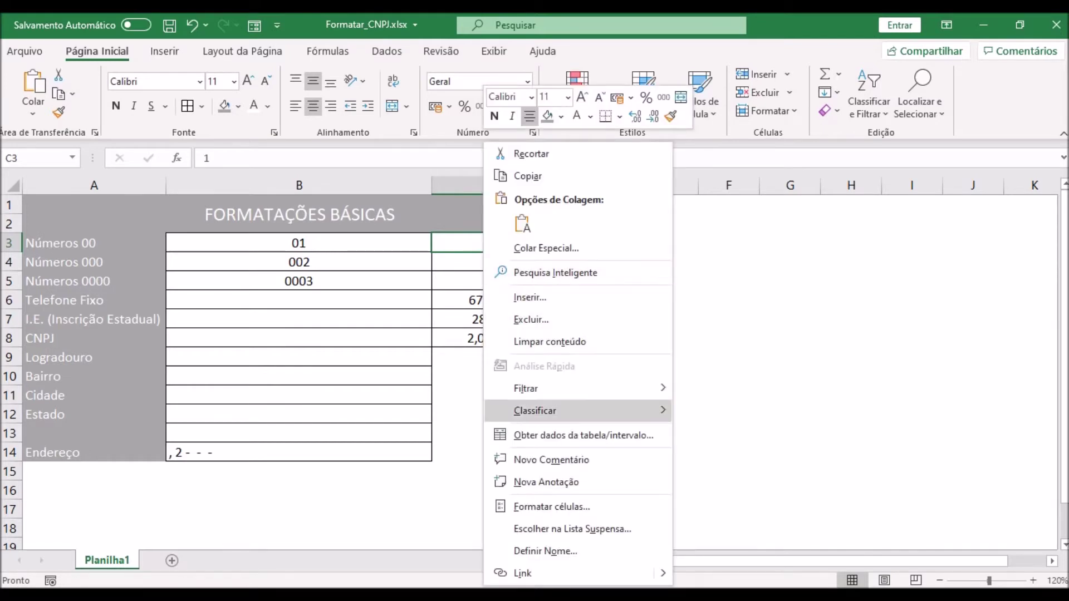
{"action": "left_click", "coordinate": [551, 506]}
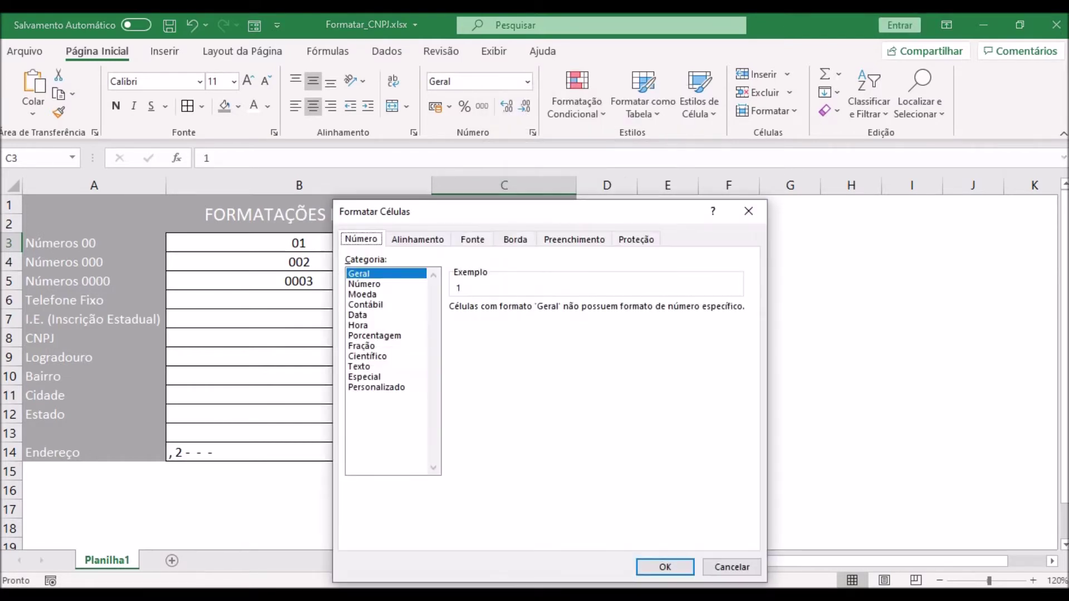
{"action": "left_click", "coordinate": [376, 387]}
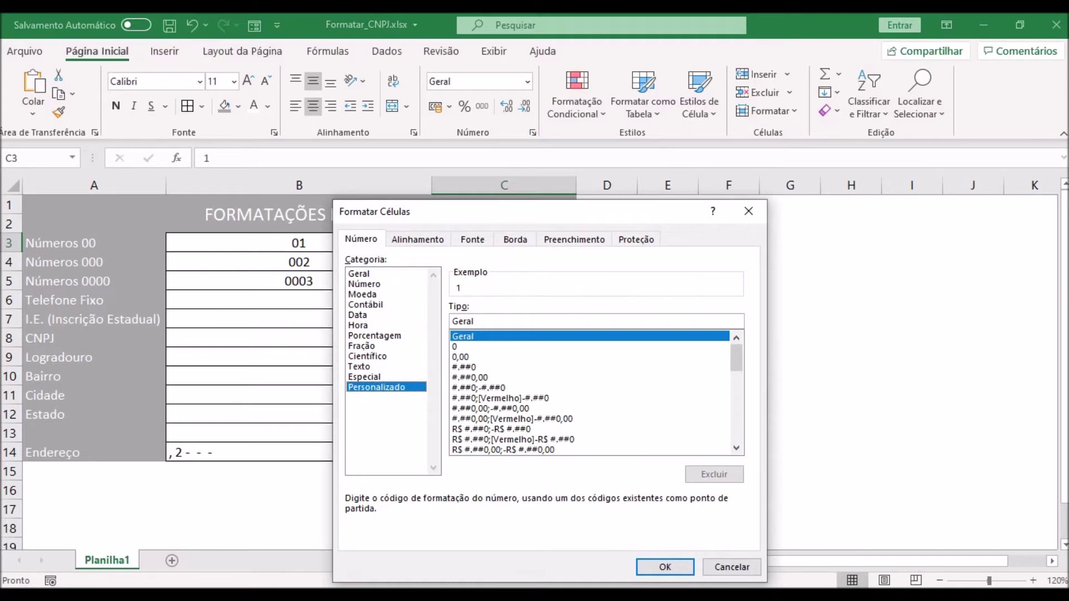
{"action": "left_click_drag", "start_coordinate": [474, 321], "coordinate": [451, 322]}
{"action": "key", "text": "BackSpace"}
{"action": "type", "text": "00"}
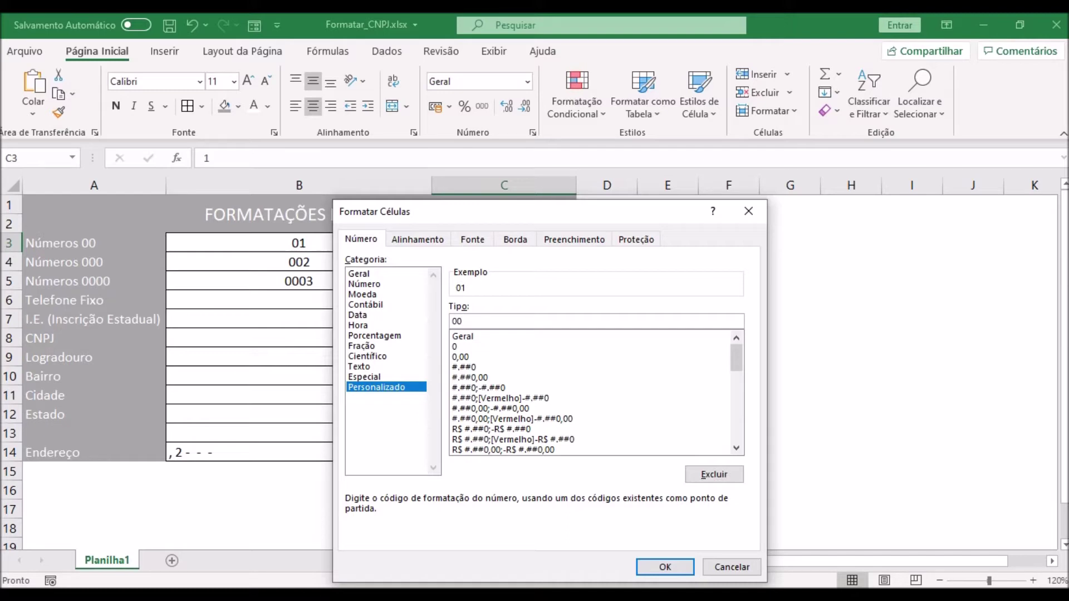
{"action": "left_click", "coordinate": [665, 567]}
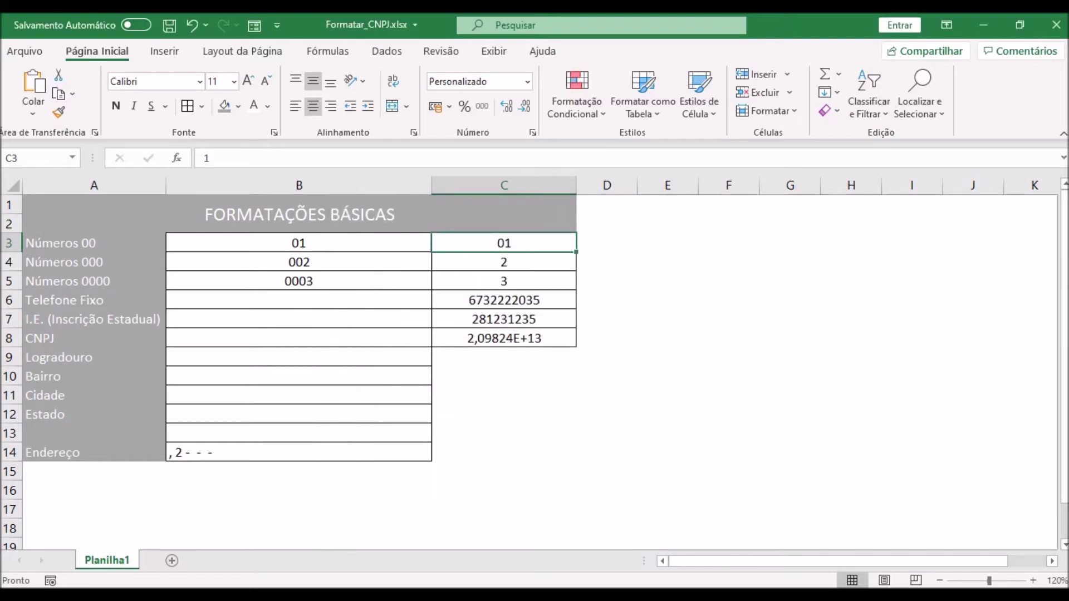
{"action": "left_click", "coordinate": [504, 262]}
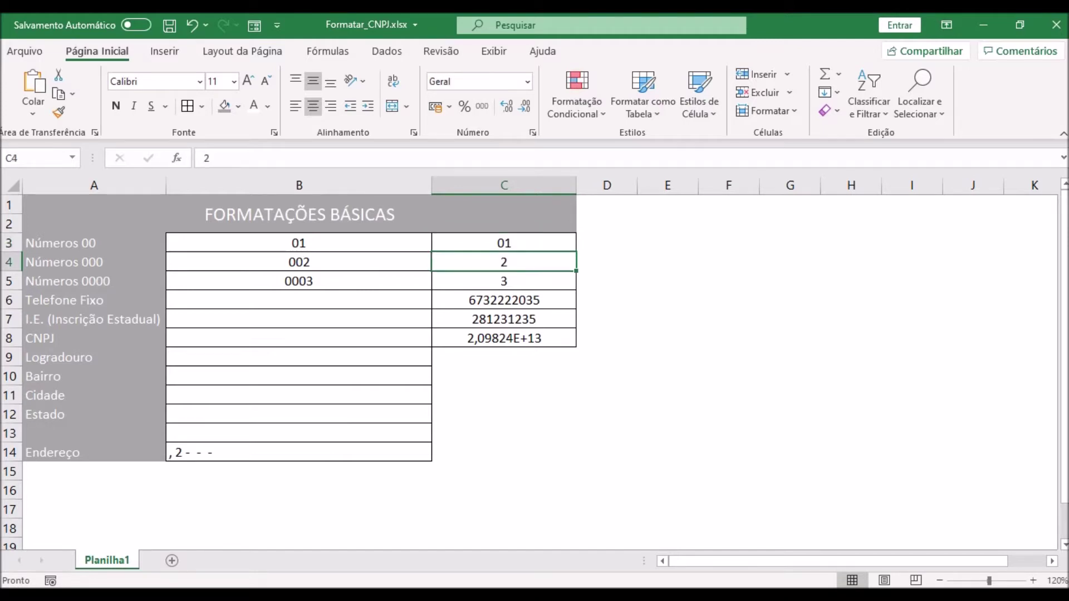
Apply the custom format 000 to C4 so it shows 002
{"action": "right_click", "coordinate": [504, 262]}
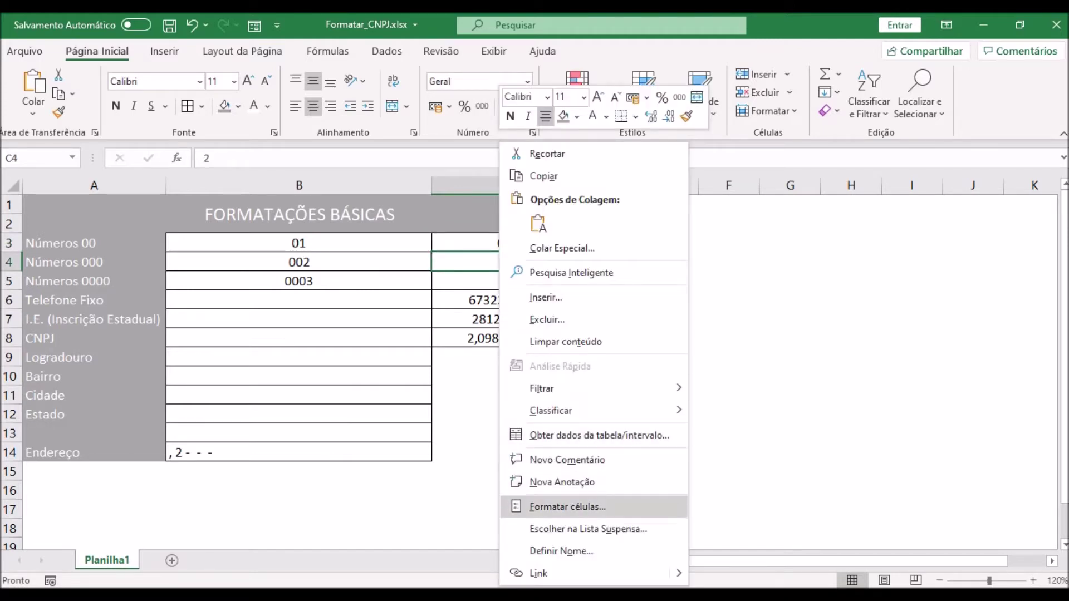
{"action": "left_click", "coordinate": [567, 506]}
{"action": "left_click", "coordinate": [382, 387]}
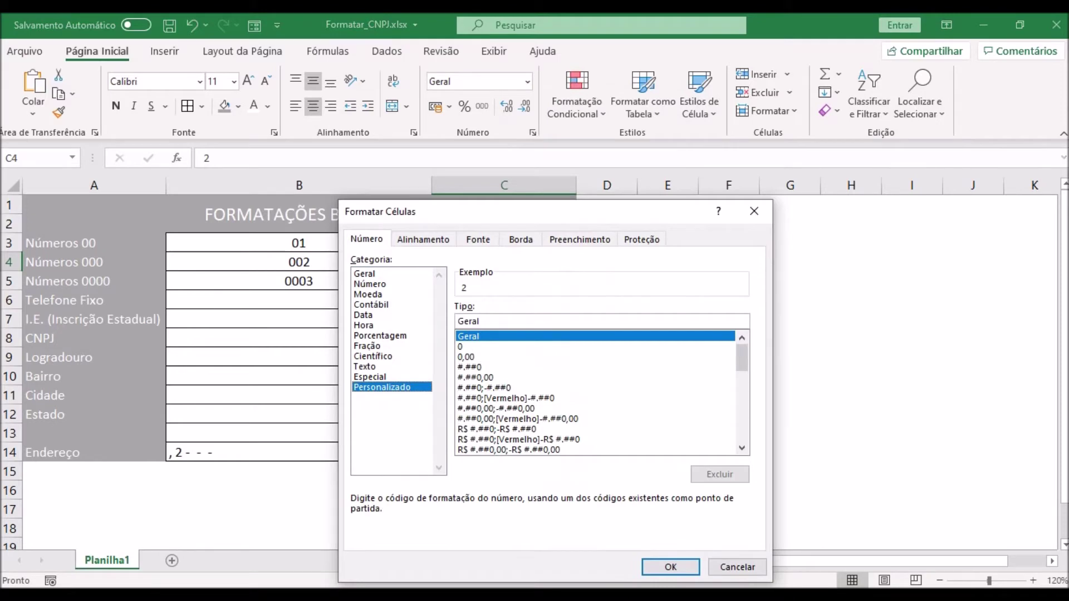
{"action": "double_click", "coordinate": [467, 321]}
{"action": "type", "text": "000"}
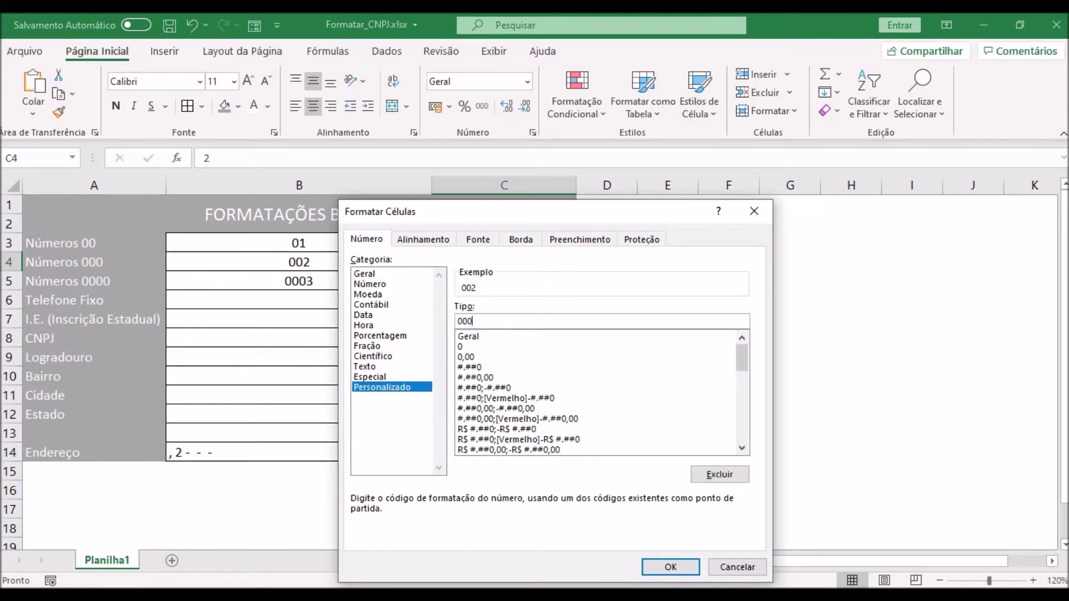
{"action": "left_click", "coordinate": [670, 566]}
Give C5 the custom format 0000 and enter 25, displayed as 0025
{"action": "left_click", "coordinate": [504, 281]}
{"action": "right_click", "coordinate": [511, 281]}
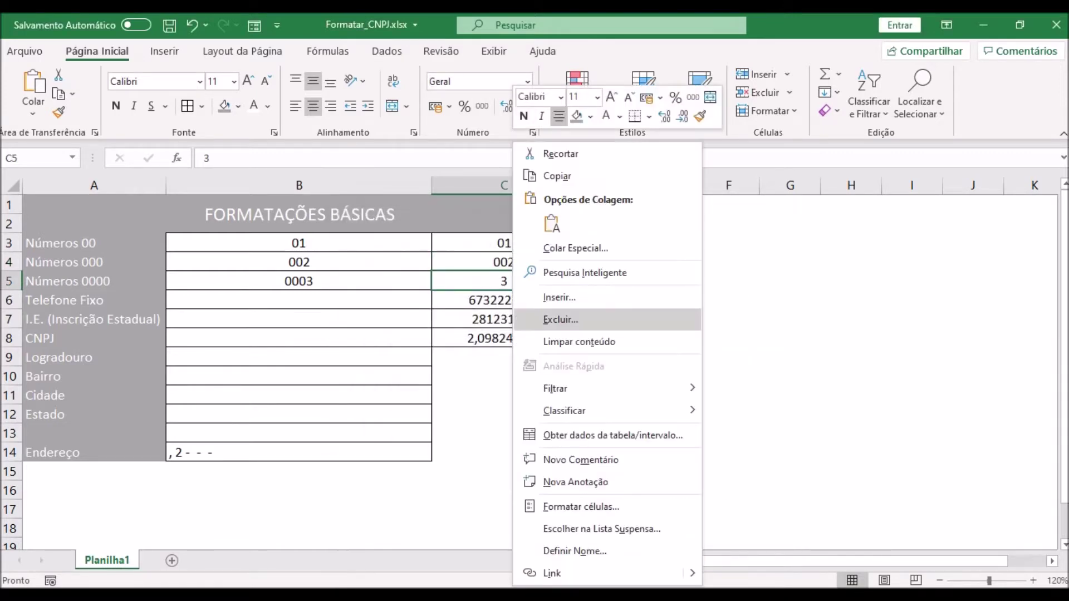
{"action": "left_click", "coordinate": [581, 507]}
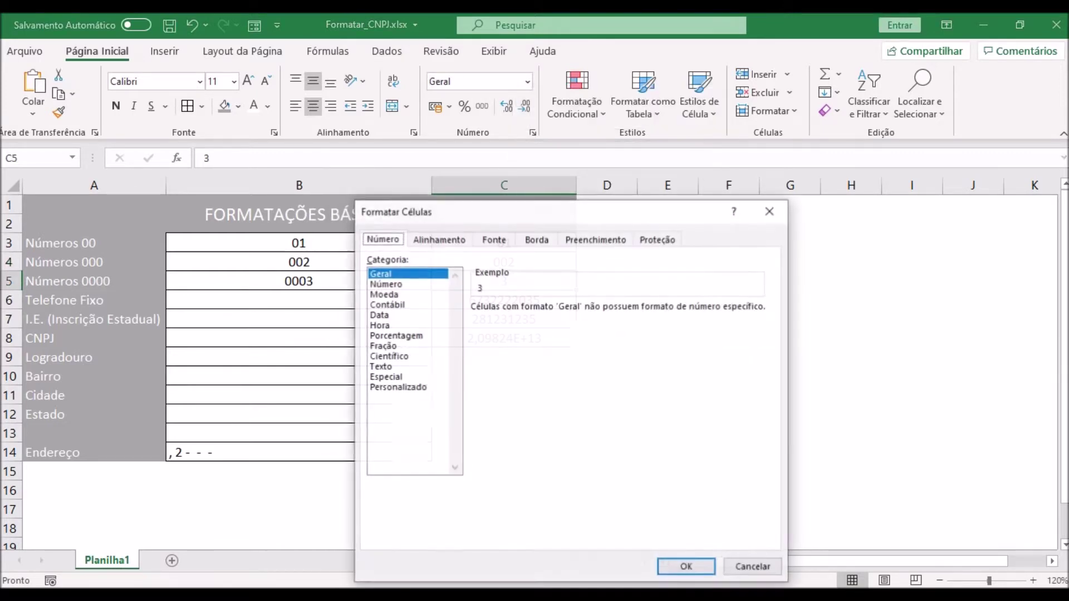
{"action": "left_click", "coordinate": [408, 387]}
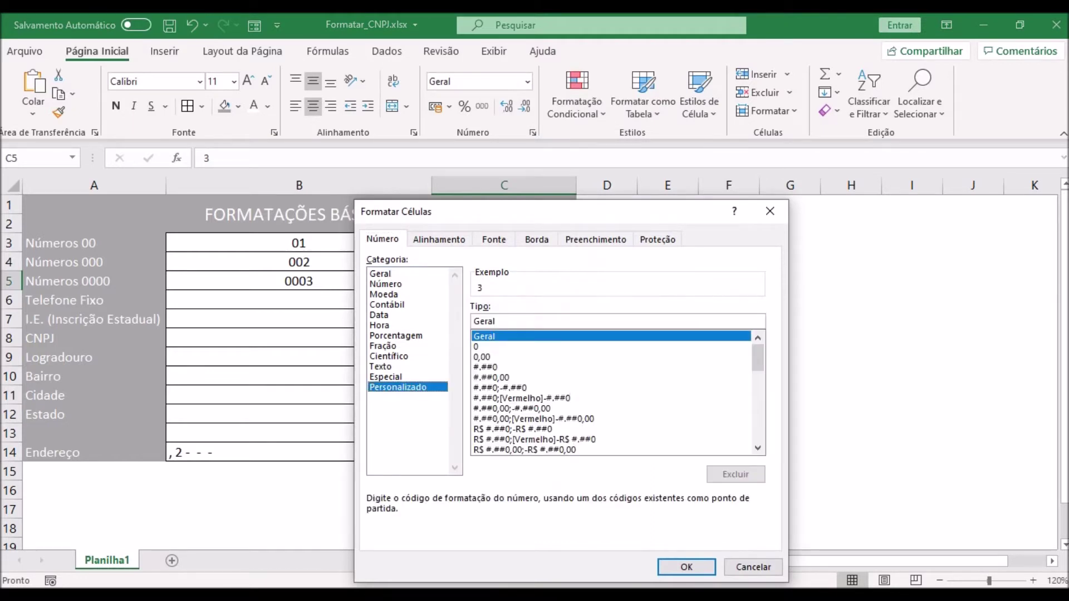
{"action": "left_click_drag", "start_coordinate": [496, 321], "coordinate": [474, 322]}
{"action": "type", "text": "0000"}
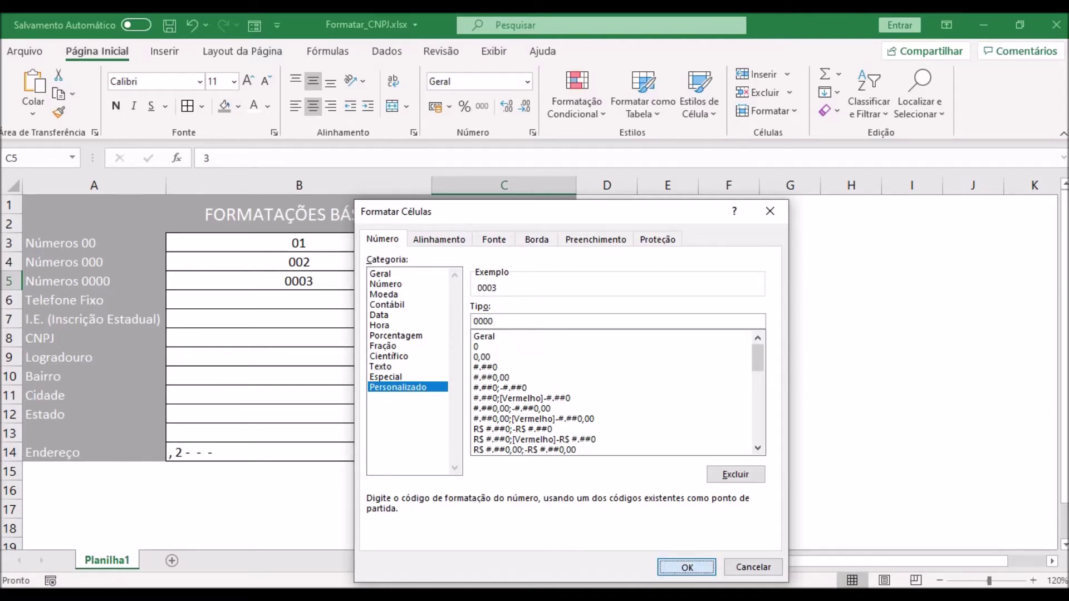
{"action": "left_click", "coordinate": [687, 567]}
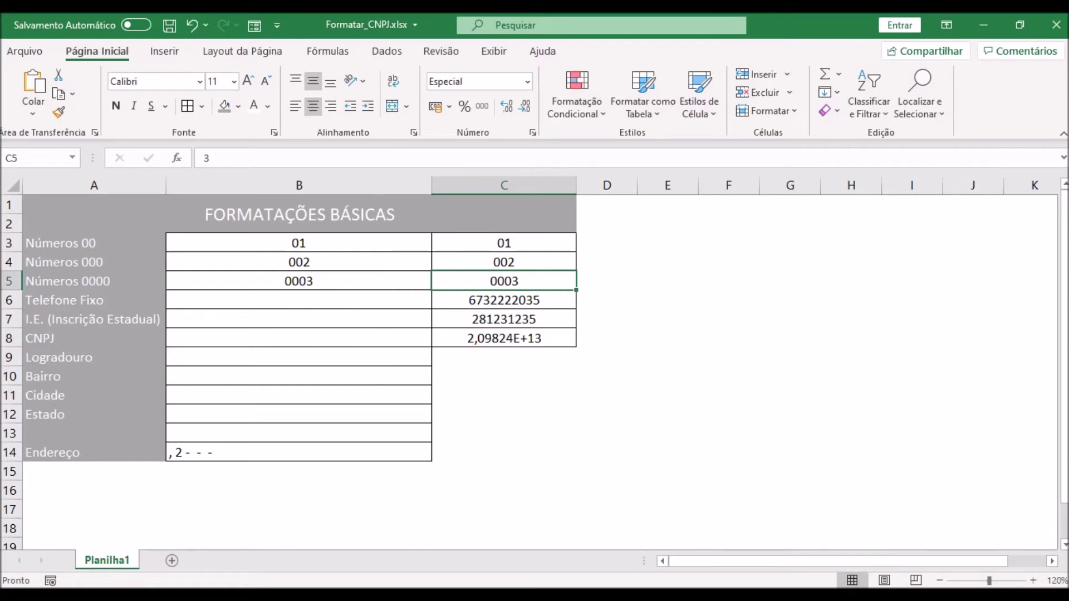
{"action": "type", "text": "25"}
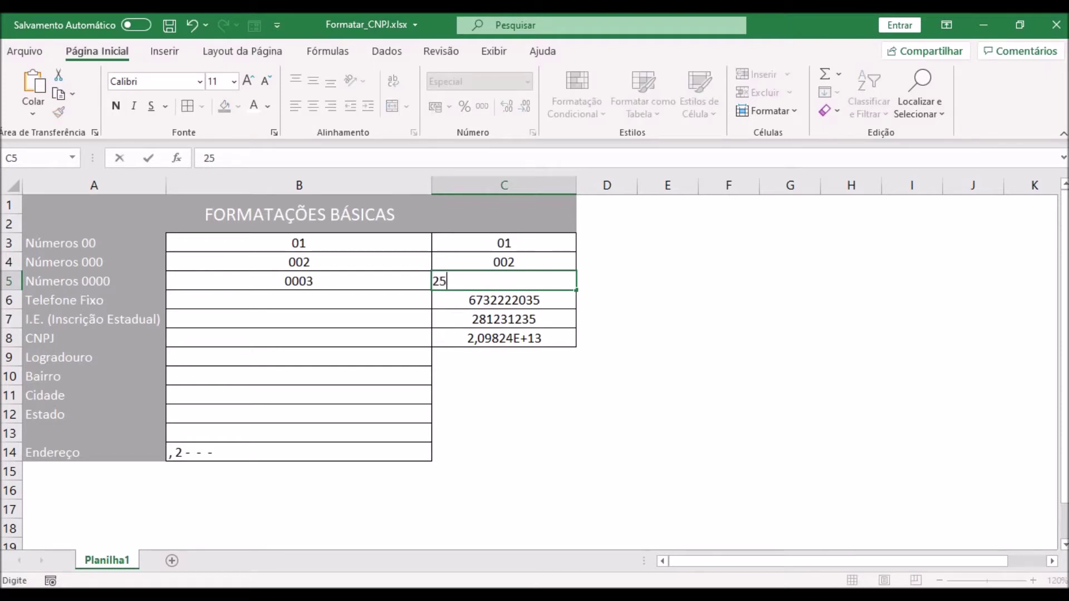
{"action": "key", "text": "Return"}
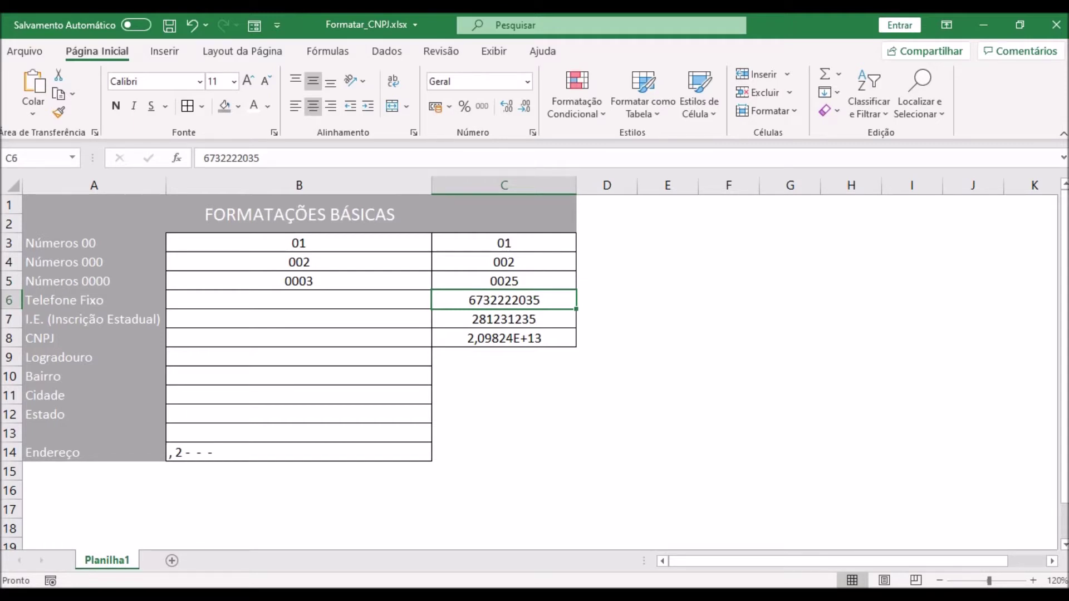
{"action": "left_click", "coordinate": [299, 300]}
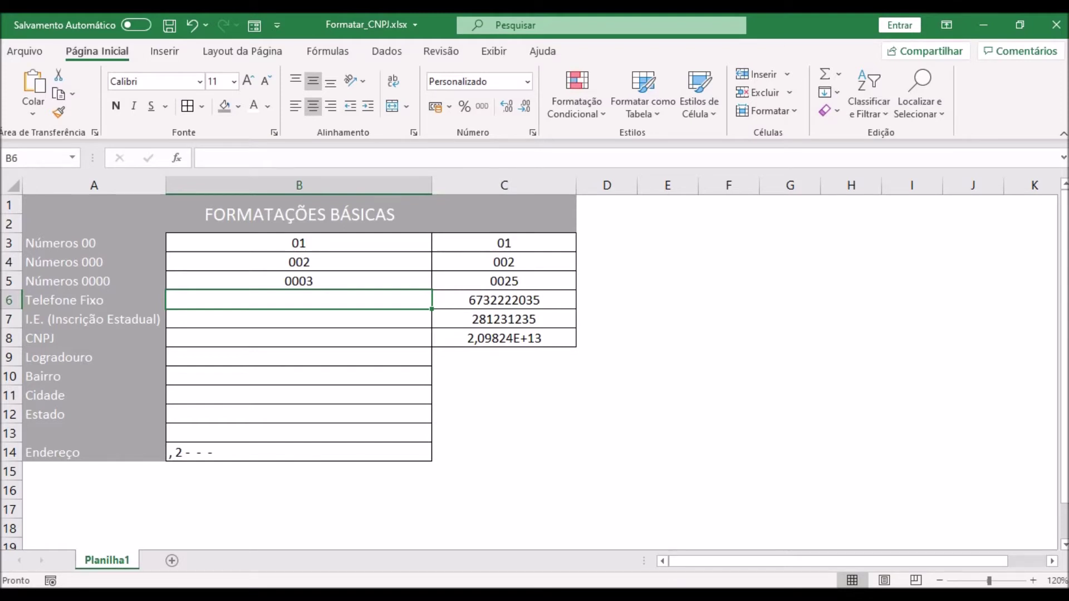
Enter the landline number in B6 so it shows with the area code in parentheses and a hyphen
{"action": "key", "text": "Return"}
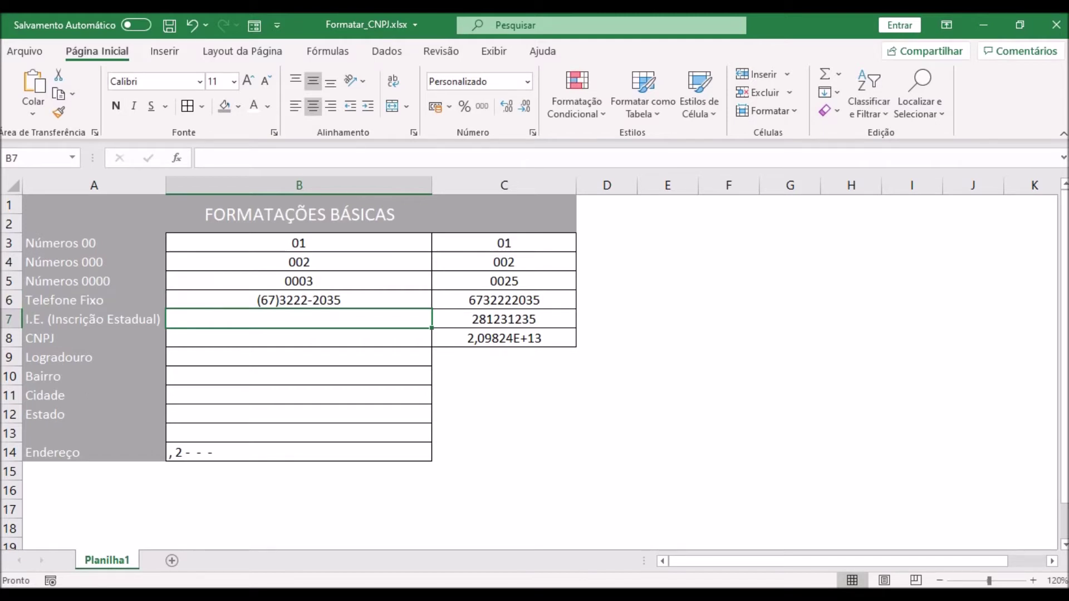
{"action": "left_click", "coordinate": [503, 300]}
{"action": "right_click", "coordinate": [464, 301]}
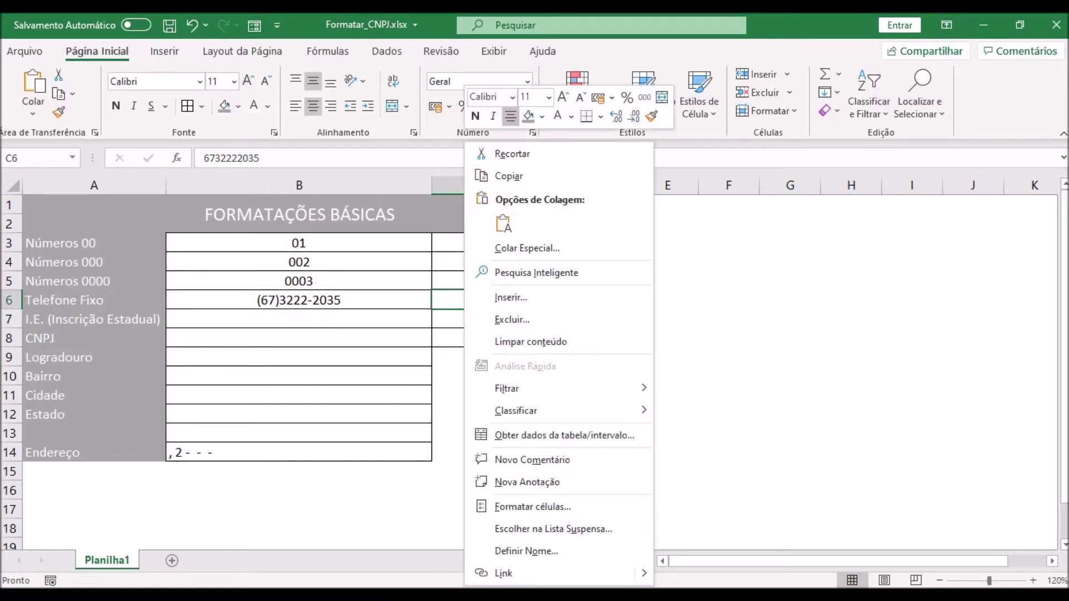
Give C6 the custom phone format (00)""0000"-"0000 and copy its format code
{"action": "left_click", "coordinate": [533, 507]}
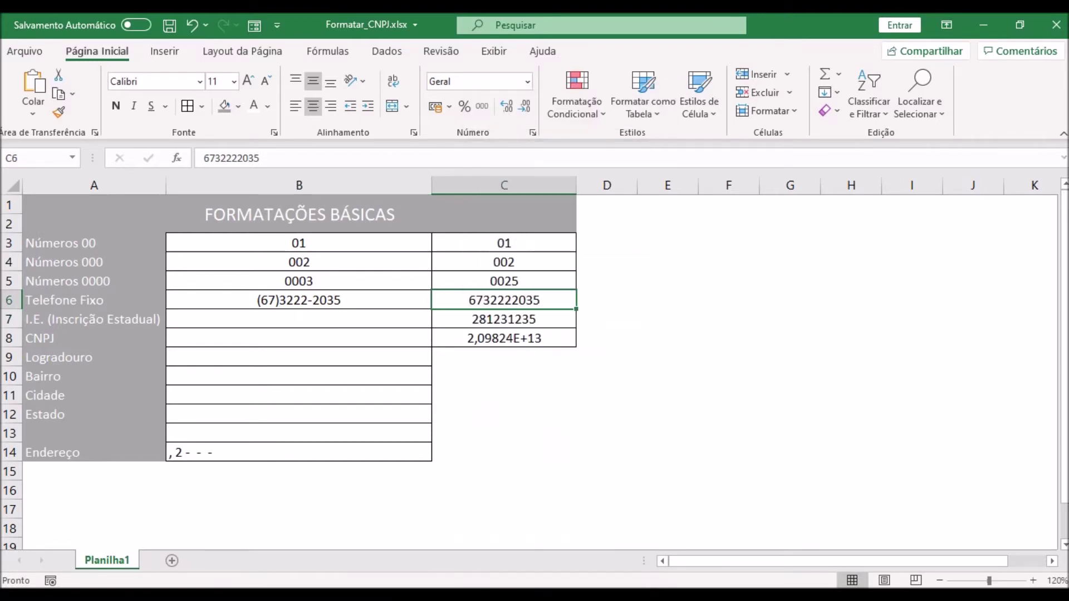
{"action": "left_click", "coordinate": [349, 386]}
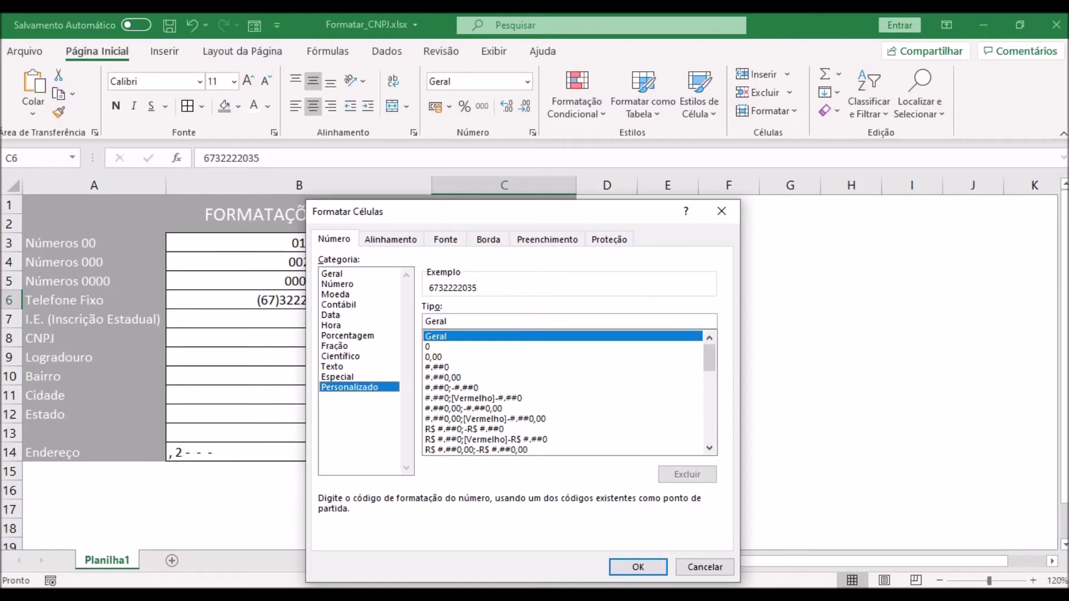
{"action": "left_click_drag", "start_coordinate": [447, 321], "coordinate": [424, 322]}
{"action": "key", "text": "BackSpace"}
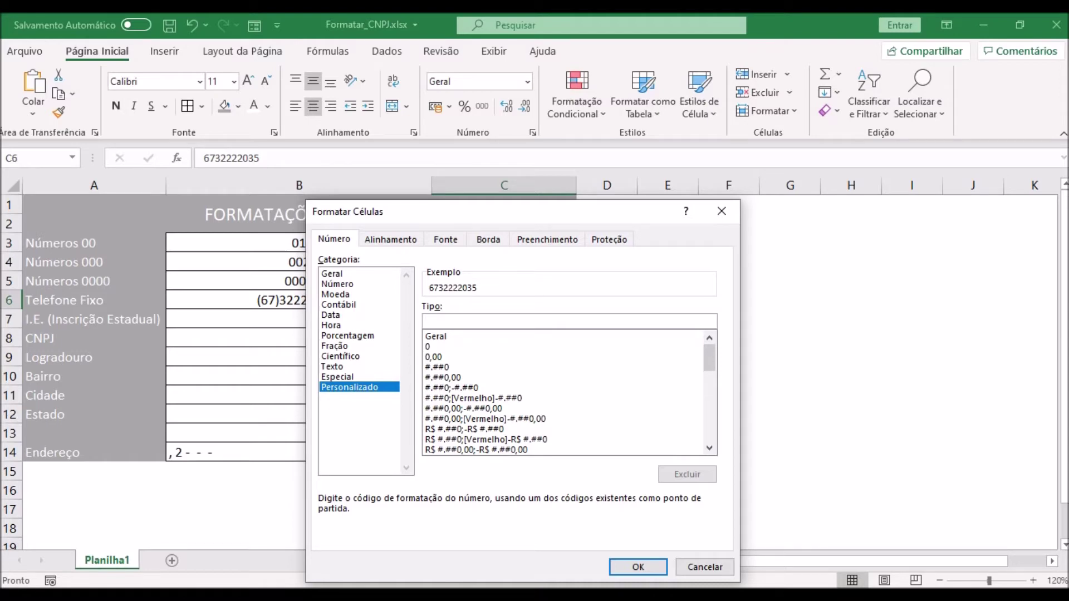
{"action": "type", "text": "(00"}
{"action": "type", "text": ")"}
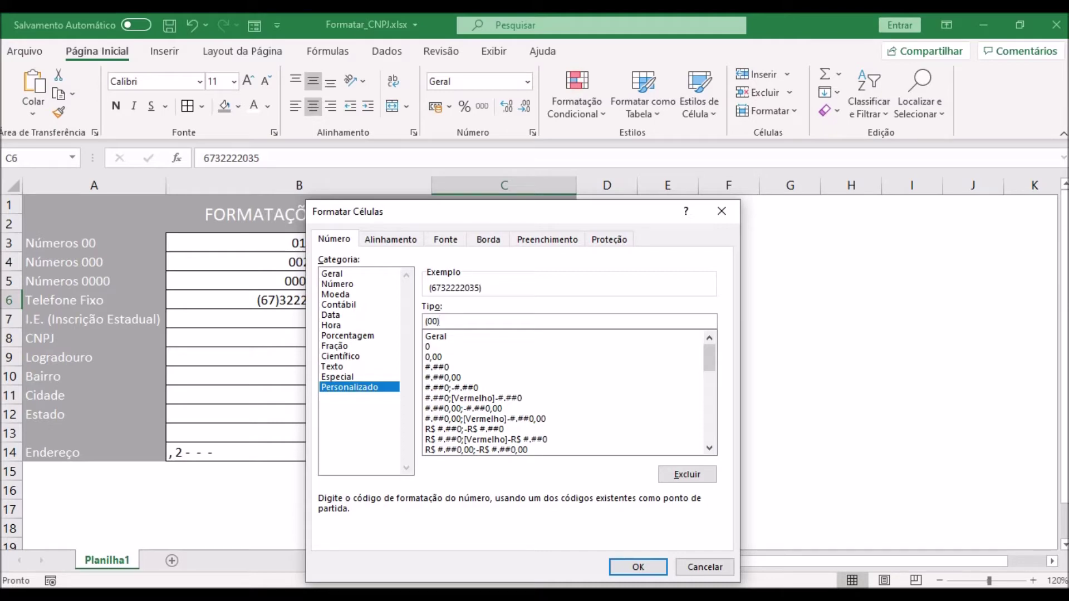
{"action": "type", "text": "\""}
{"action": "type", "text": "\""}
{"action": "type", "text": "0000"}
{"action": "type", "text": "\""}
{"action": "type", "text": "-"}
{"action": "type", "text": "\""}
{"action": "type", "text": "0000"}
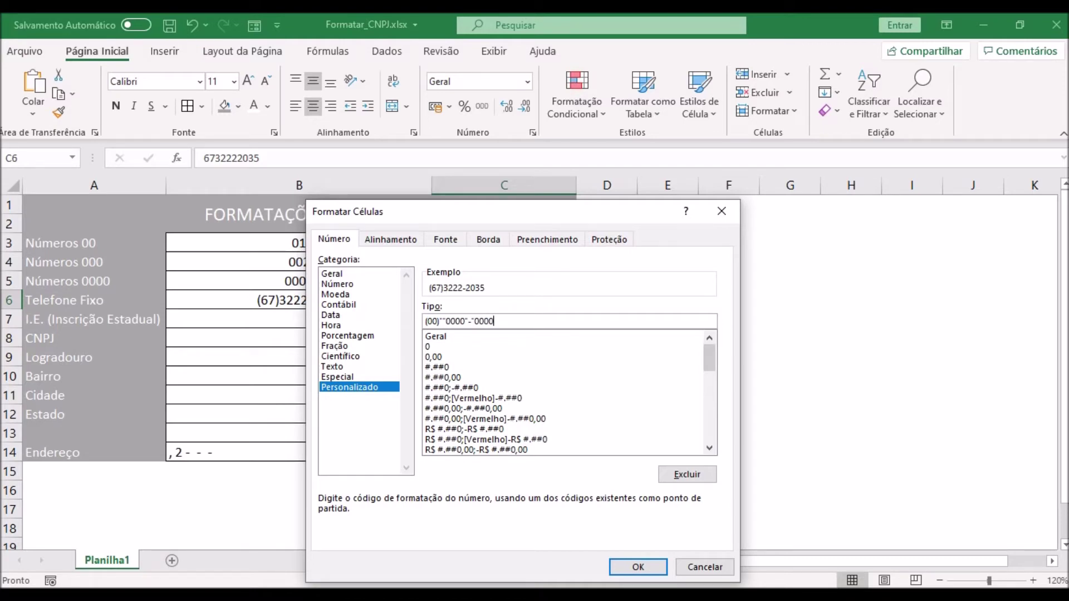
{"action": "left_click_drag", "start_coordinate": [495, 322], "coordinate": [424, 321]}
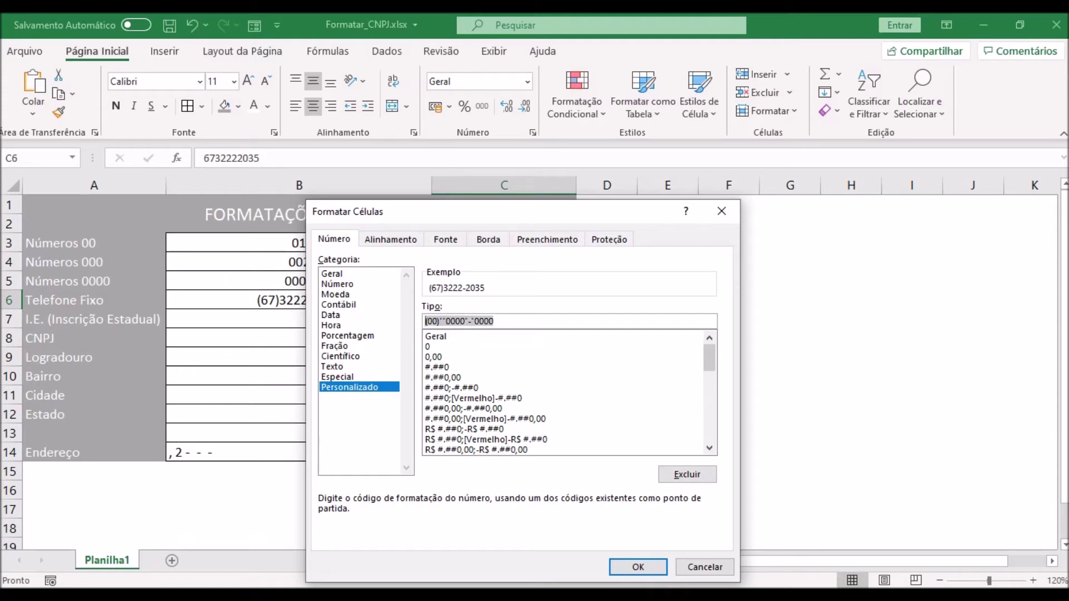
{"action": "right_click", "coordinate": [431, 320]}
{"action": "left_click", "coordinate": [468, 365]}
{"action": "left_click", "coordinate": [638, 567]}
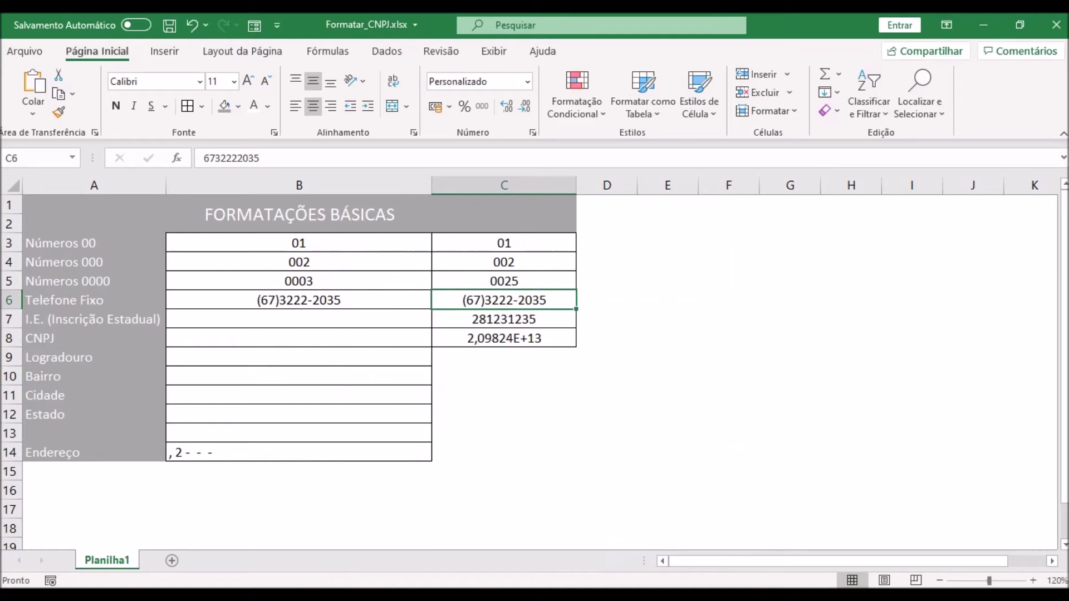
Widen column D to 13,29, paste the phone format code into D6, and start the I.E. number in B7
{"action": "left_click", "coordinate": [174, 299]}
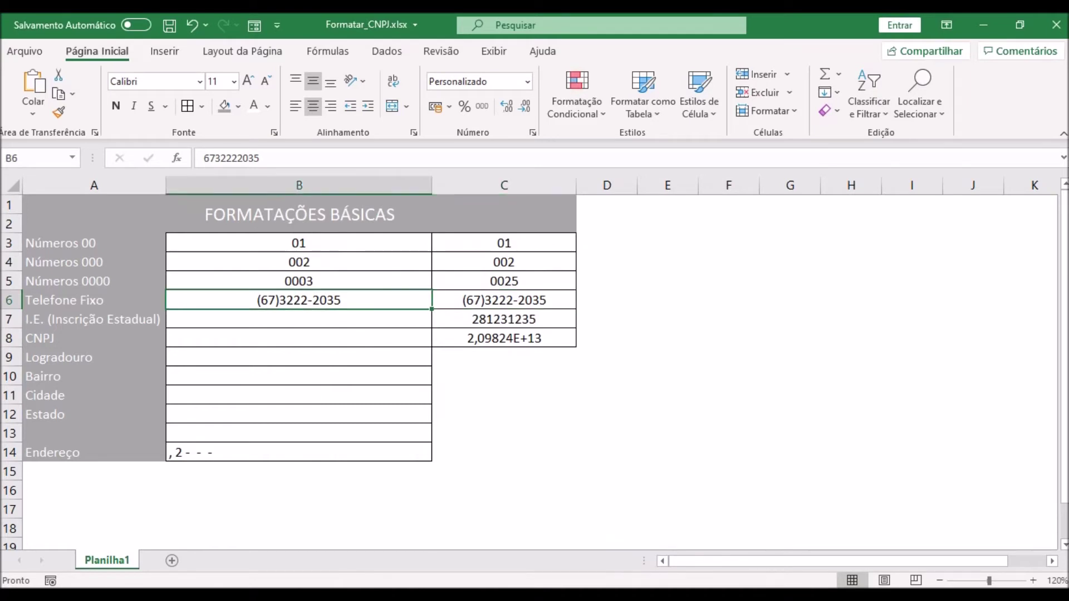
{"action": "left_click", "coordinate": [607, 299]}
{"action": "left_click_drag", "start_coordinate": [638, 185], "coordinate": [701, 185]}
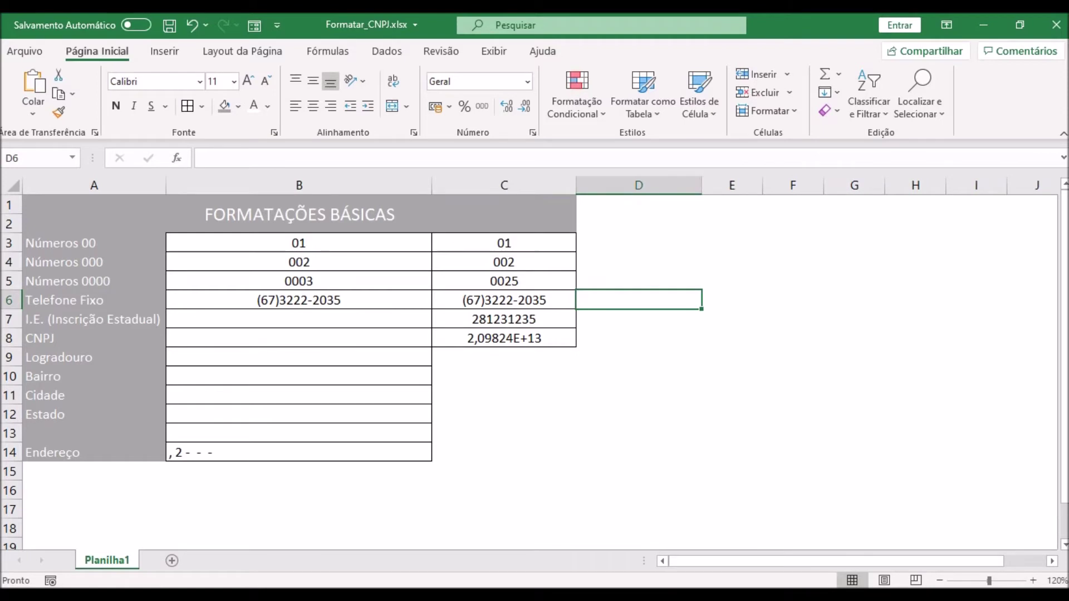
{"action": "key", "text": "ctrl+v"}
{"action": "key", "text": "Return"}
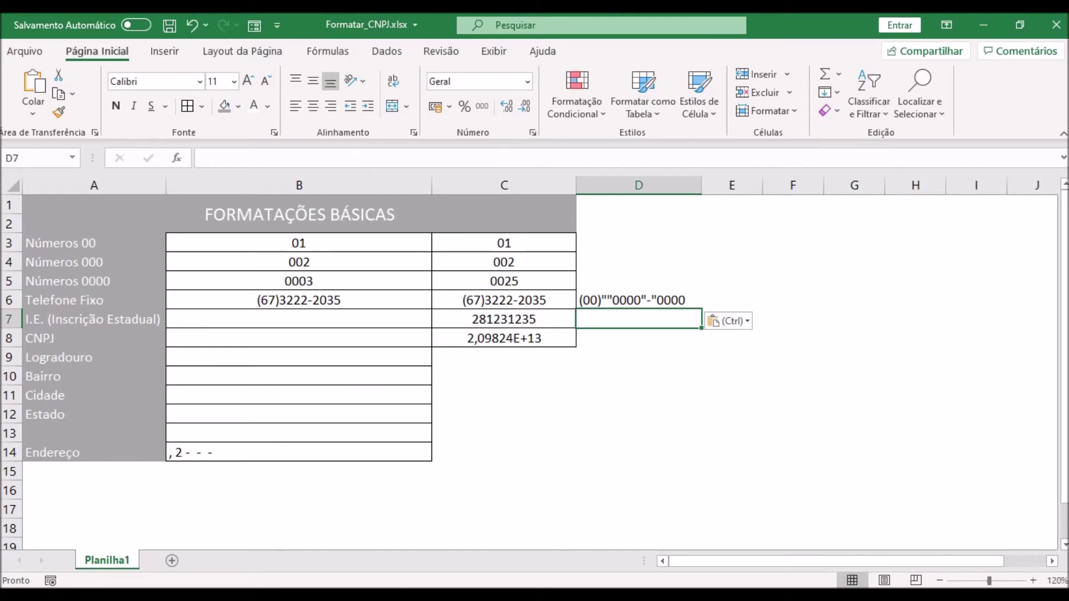
{"action": "left_click", "coordinate": [298, 319]}
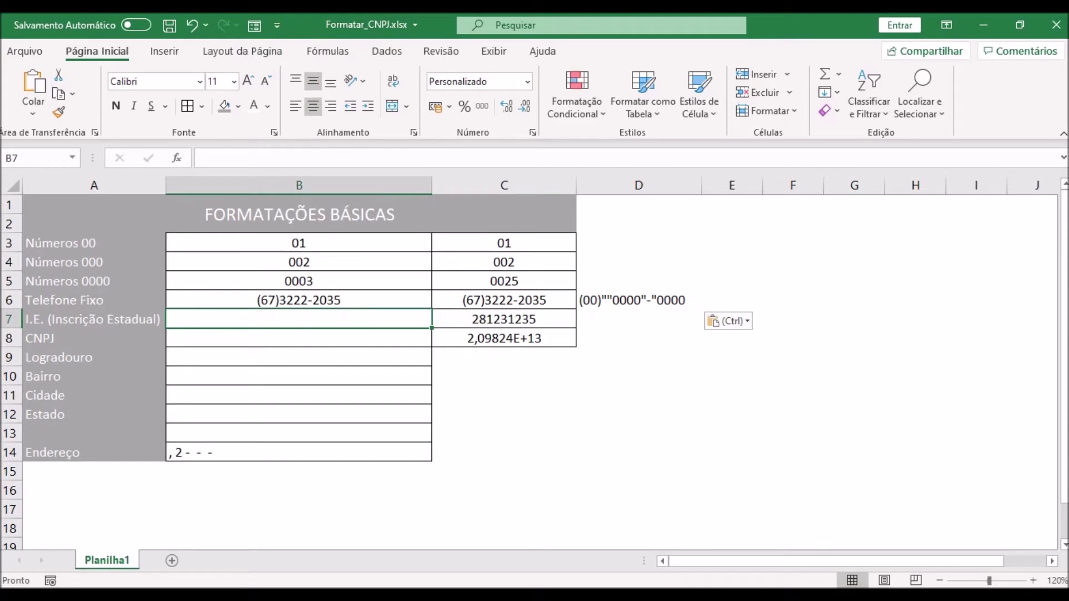
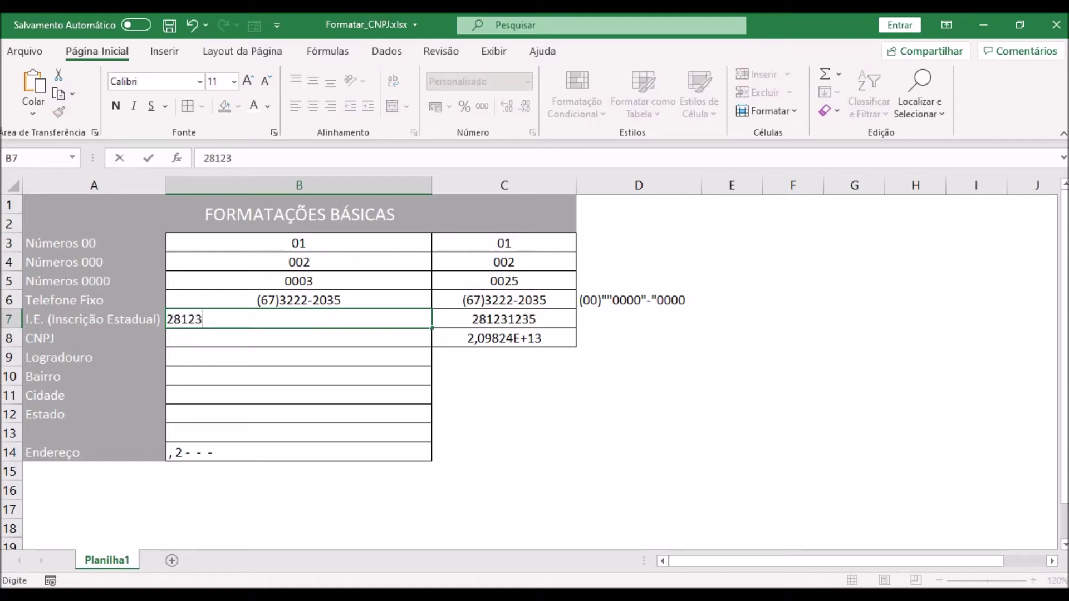
Commit the I.E. number in B7 and recheck its stored value
{"action": "key", "text": "Return"}
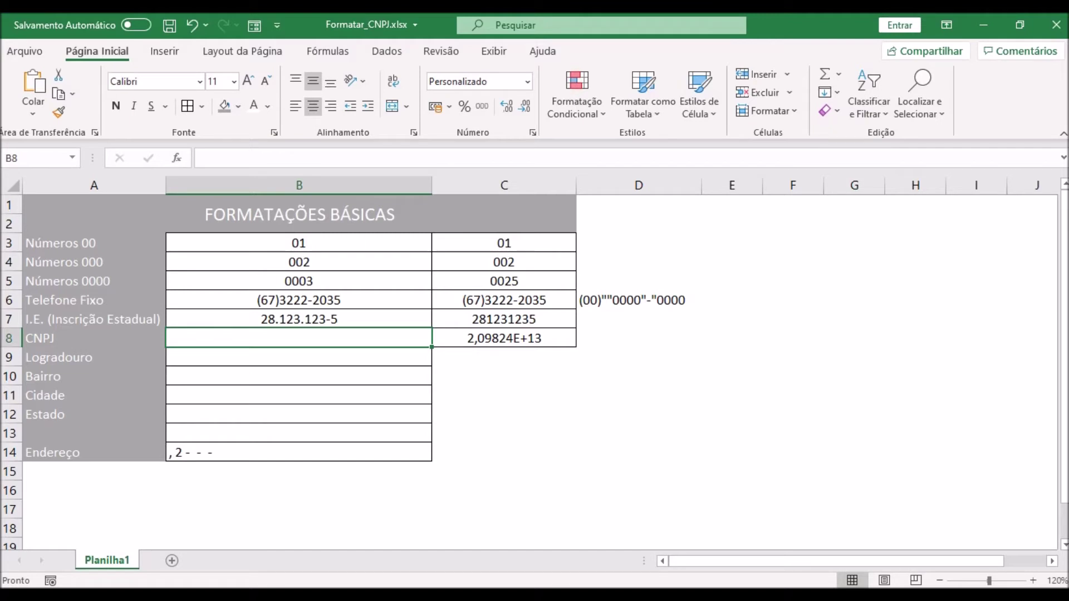
{"action": "left_click", "coordinate": [299, 319]}
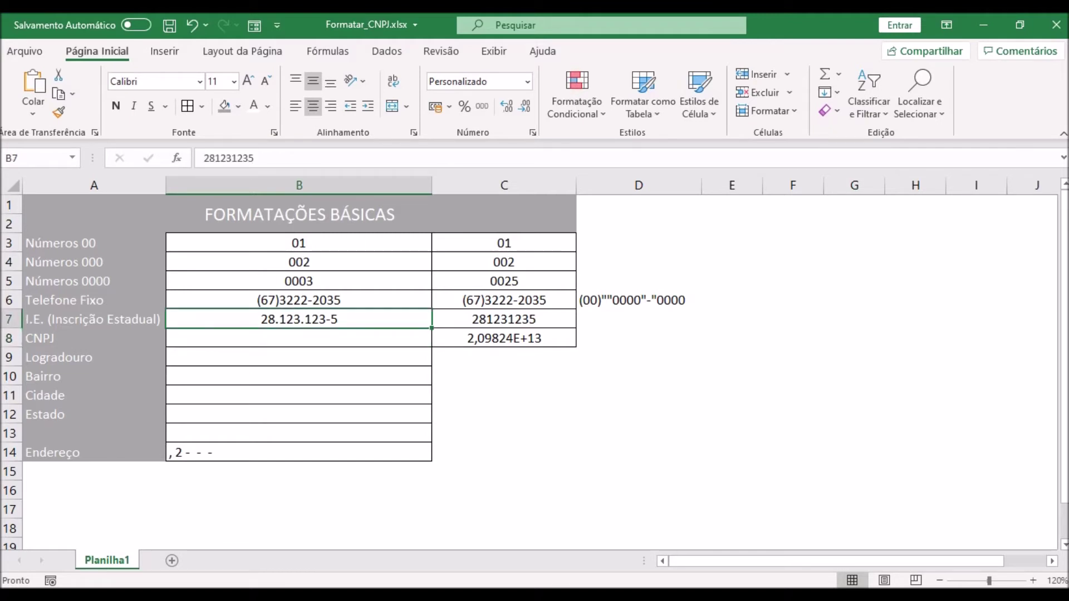
Give C7 the custom format 00"."000"."000"-"0 and copy the format code
{"action": "left_click", "coordinate": [504, 318]}
{"action": "right_click", "coordinate": [526, 319]}
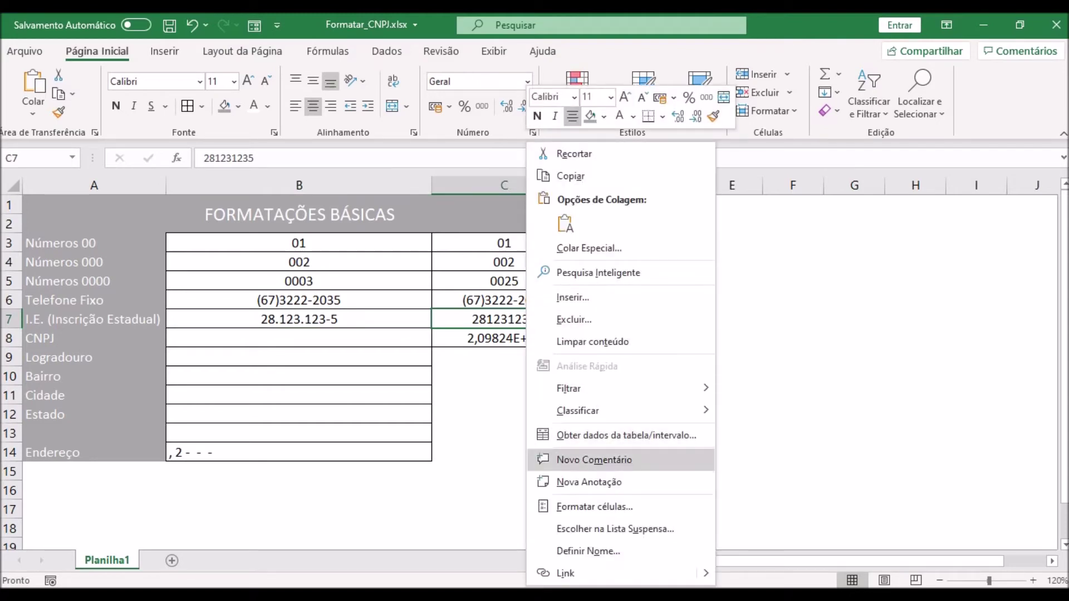
{"action": "left_click", "coordinate": [595, 506]}
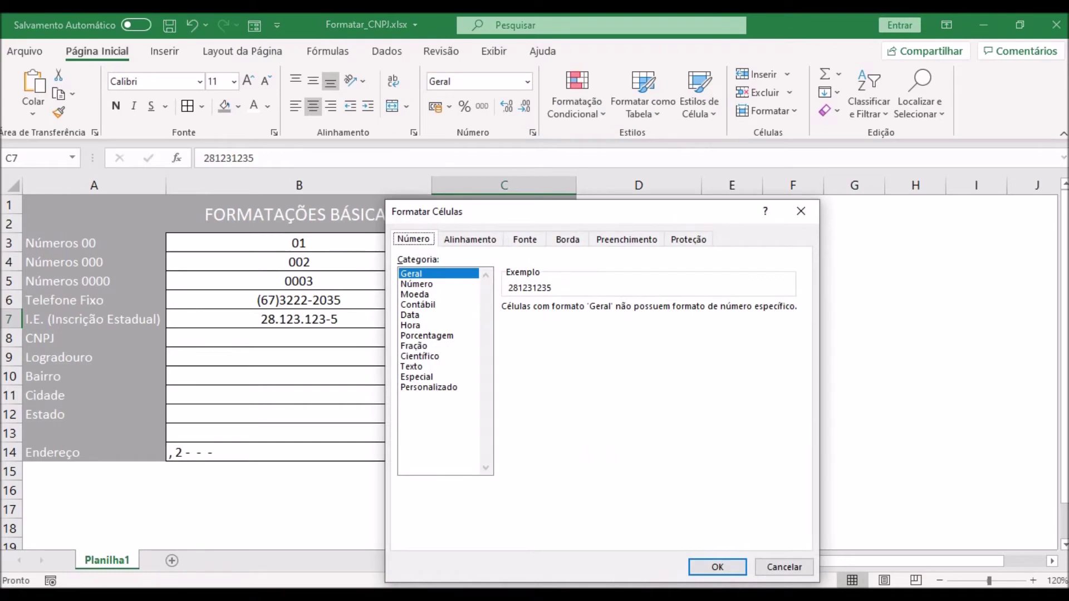
{"action": "left_click", "coordinate": [428, 386]}
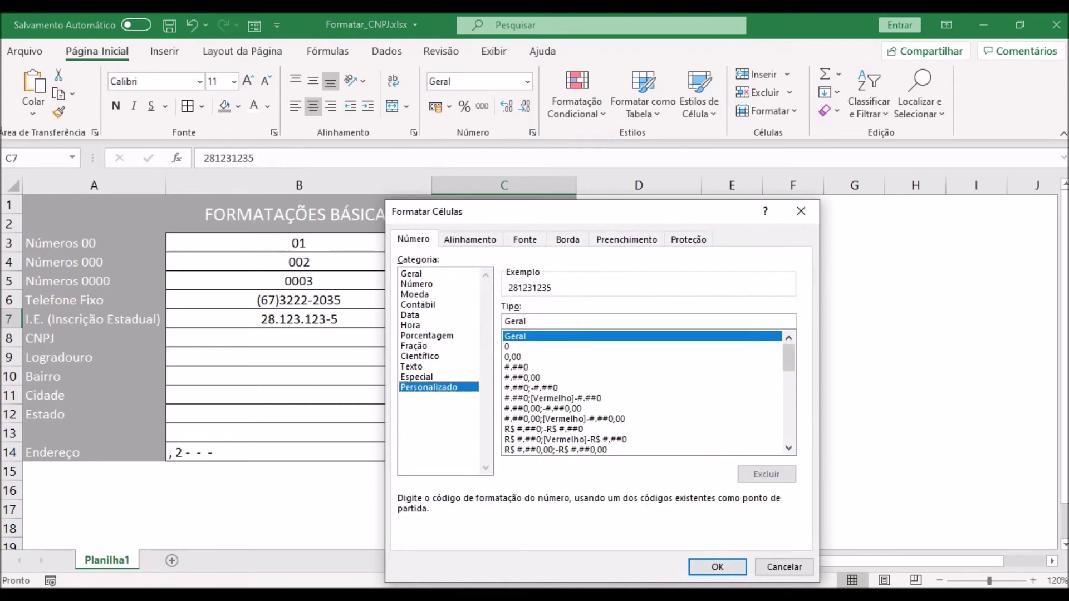
{"action": "left_click_drag", "start_coordinate": [527, 321], "coordinate": [504, 322]}
{"action": "key", "text": "BackSpace"}
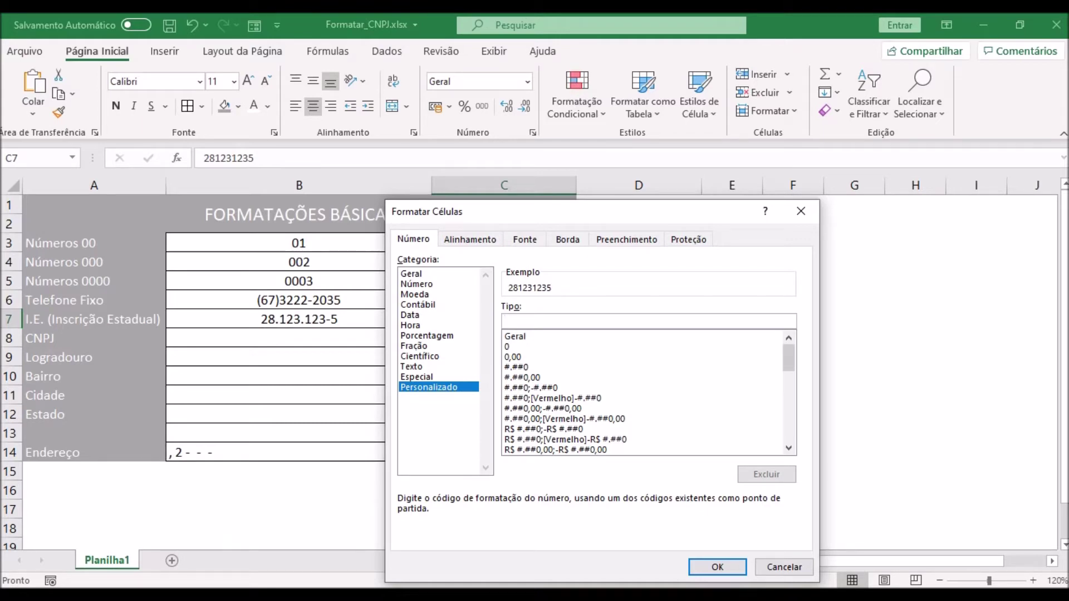
{"action": "type", "text": "00"}
{"action": "type", "text": "\""}
{"action": "type", "text": "."}
{"action": "type", "text": "\"0"}
{"action": "type", "text": "00\""}
{"action": "type", "text": ".\"000\""}
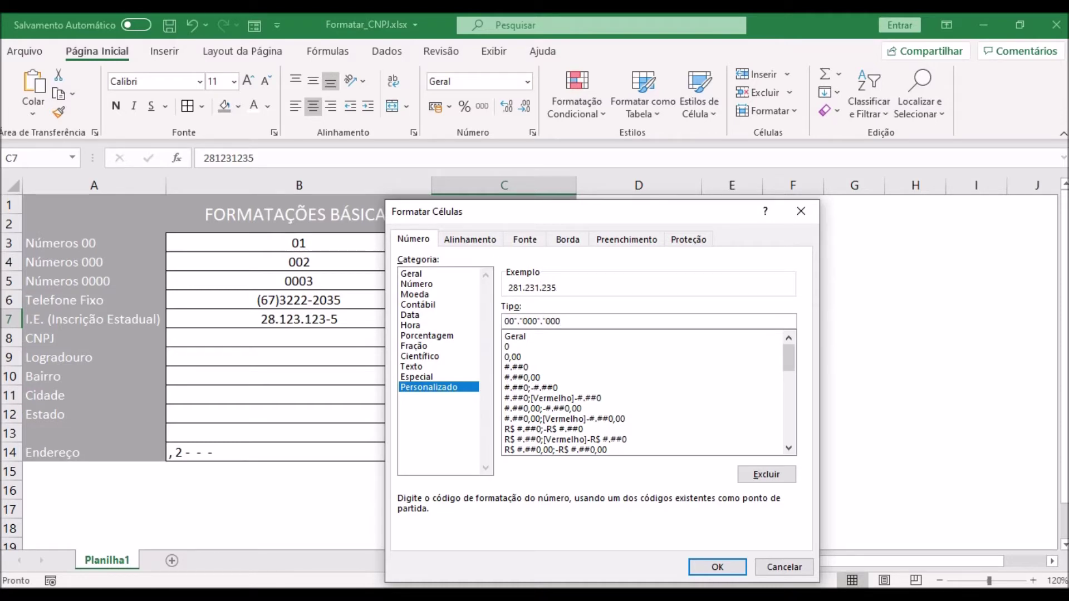
{"action": "type", "text": "-\""}
{"action": "type", "text": "0"}
{"action": "key", "text": "shift+Home"}
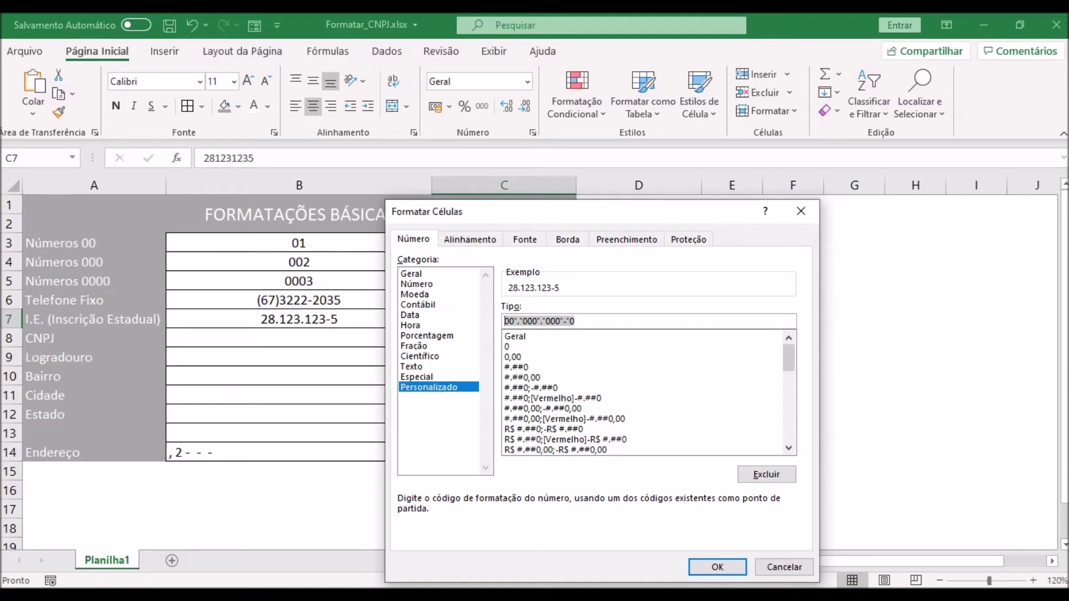
{"action": "right_click", "coordinate": [522, 321]}
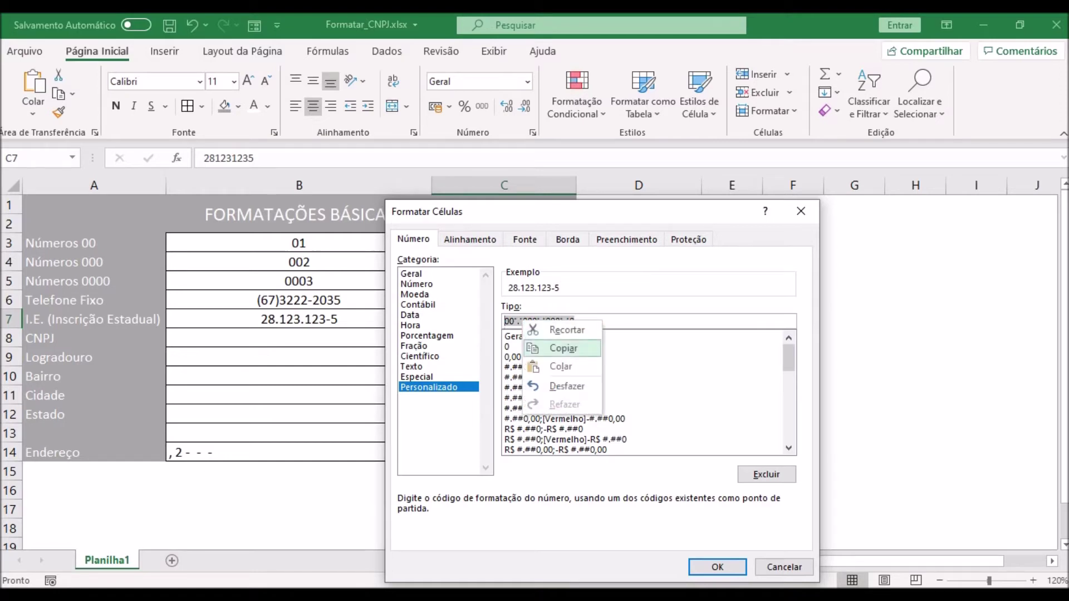
{"action": "left_click", "coordinate": [563, 348]}
{"action": "left_click", "coordinate": [717, 567]}
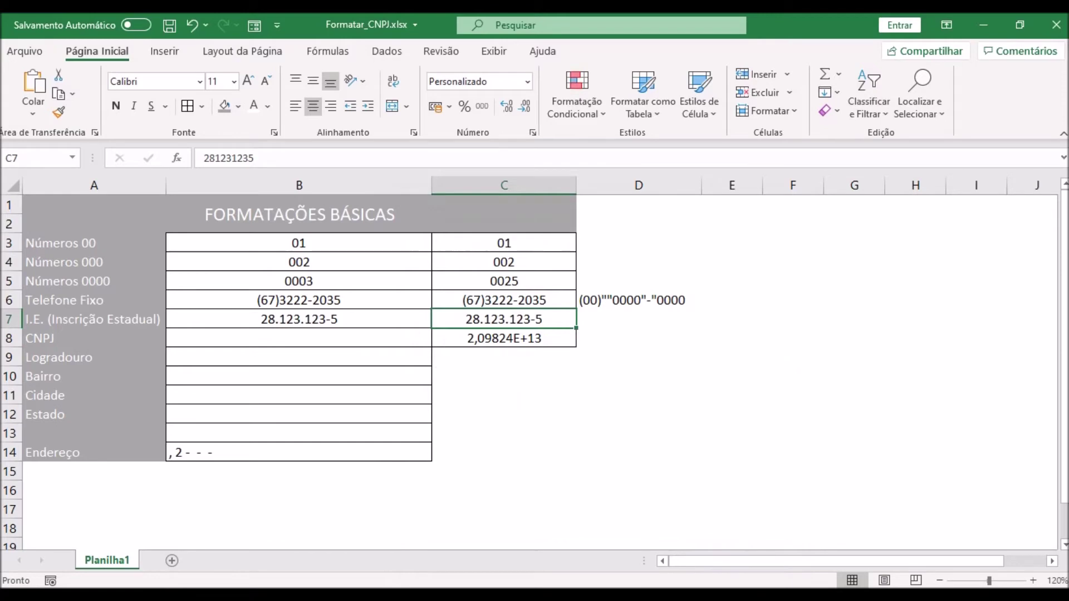
Paste the I.E. format code into D7, then move to the CNPJ cell B8
{"action": "left_click", "coordinate": [639, 318]}
{"action": "key", "text": "ctrl+v"}
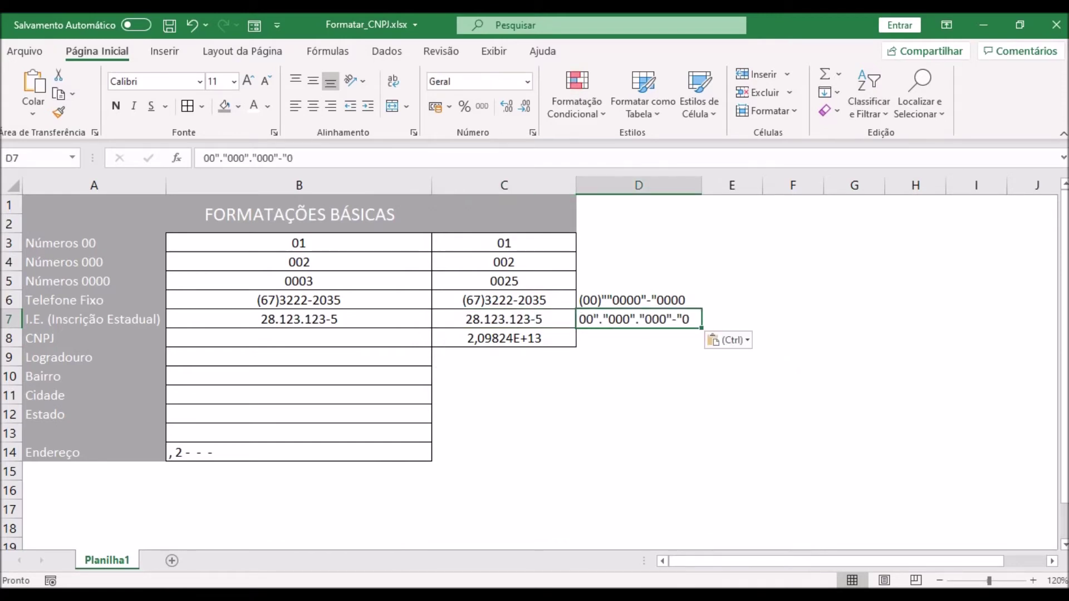
{"action": "left_click", "coordinate": [639, 337]}
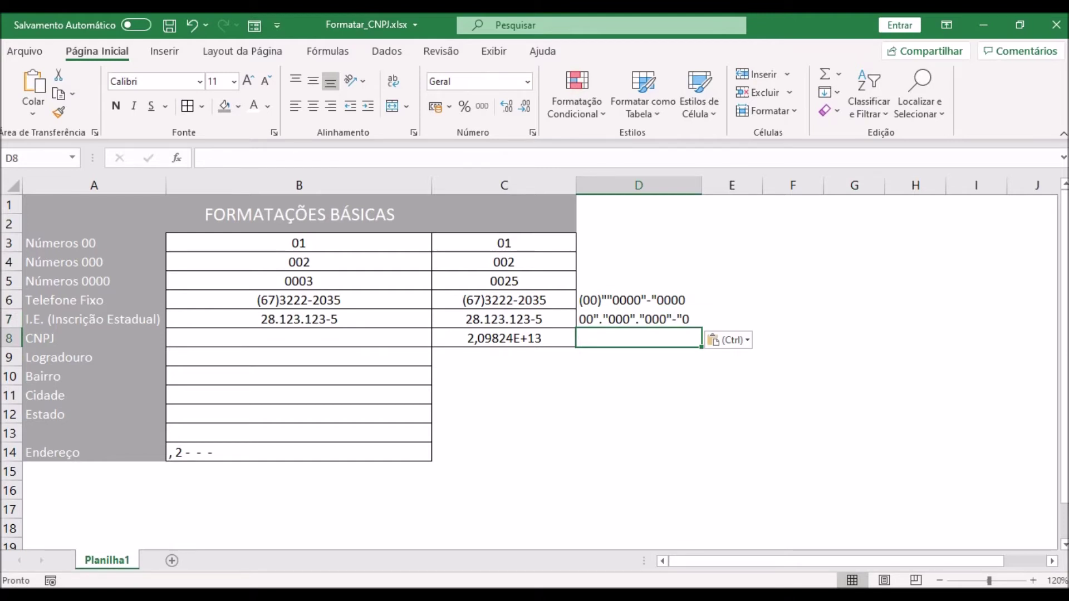
{"action": "left_click", "coordinate": [504, 338]}
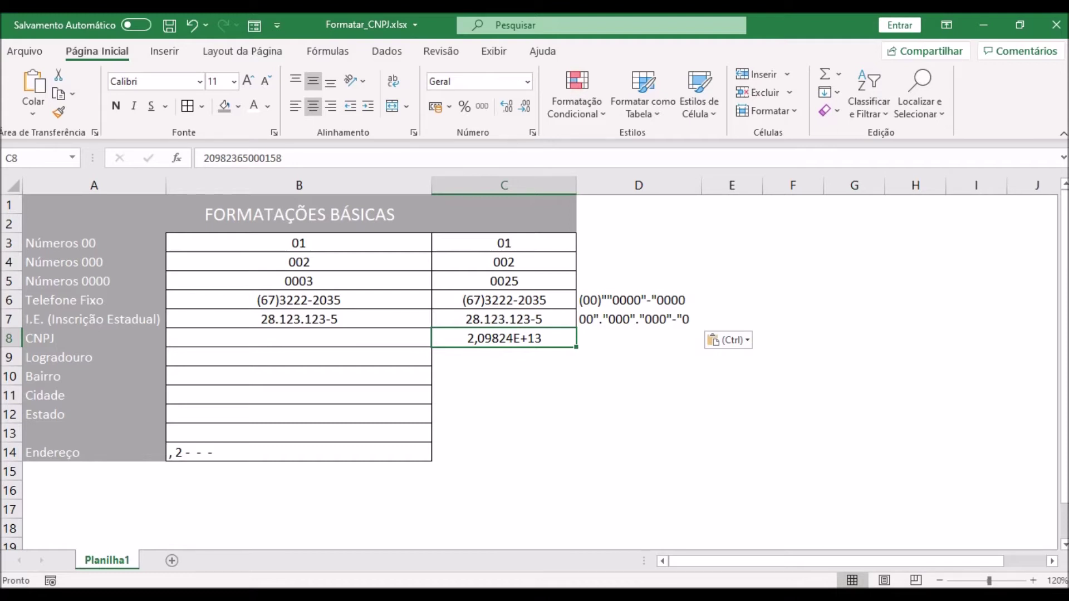
{"action": "left_click", "coordinate": [299, 338]}
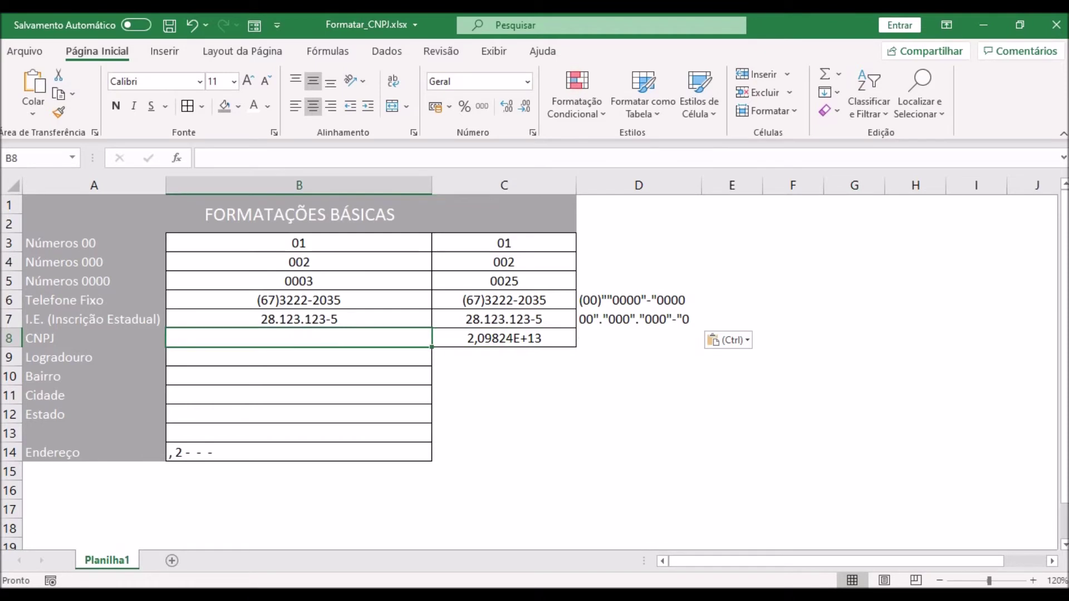
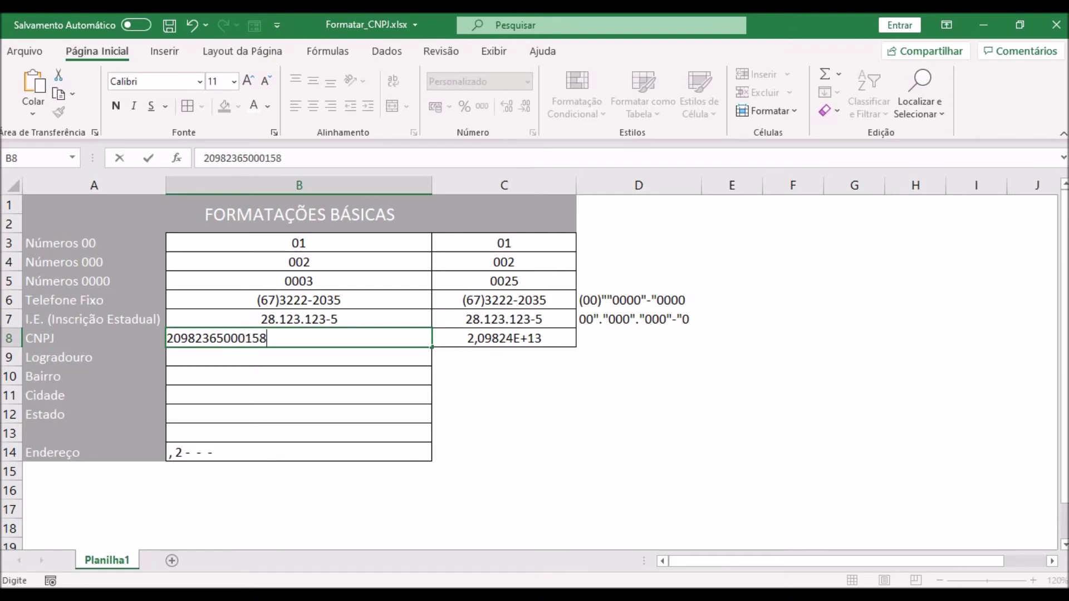
Enter the CNPJ in B8 so it displays in 00.000.000/0000-00 style, then select C8
{"action": "key", "text": "Return"}
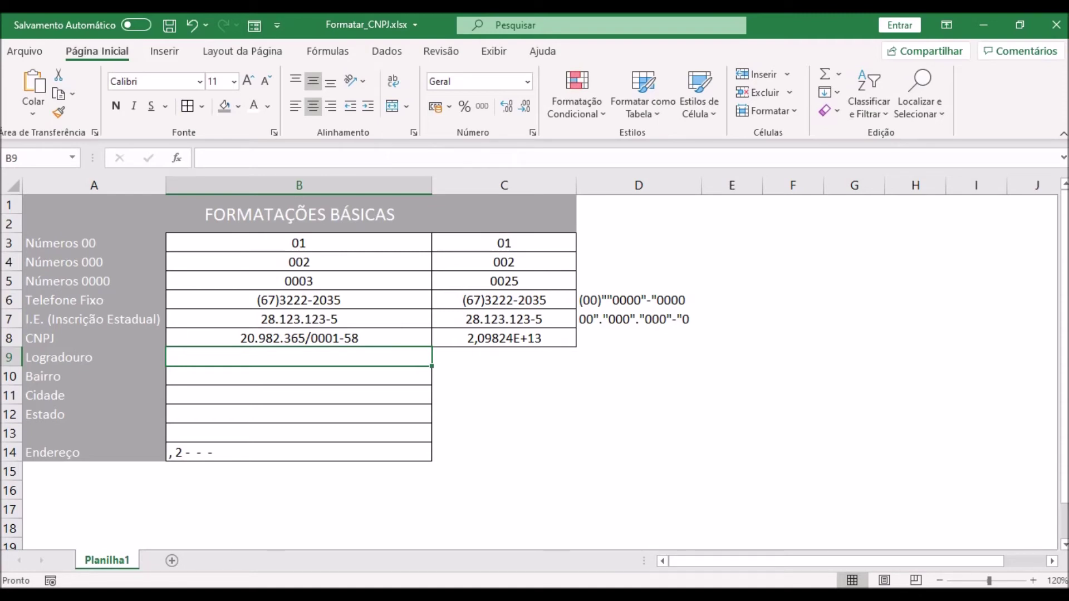
{"action": "left_click", "coordinate": [504, 338]}
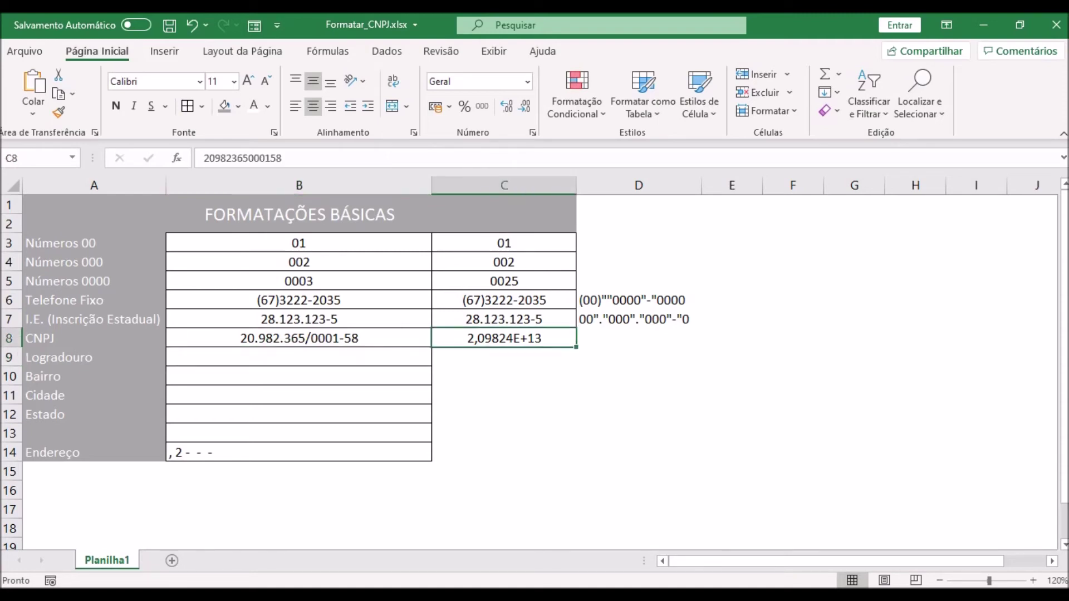
{"action": "right_click", "coordinate": [485, 338]}
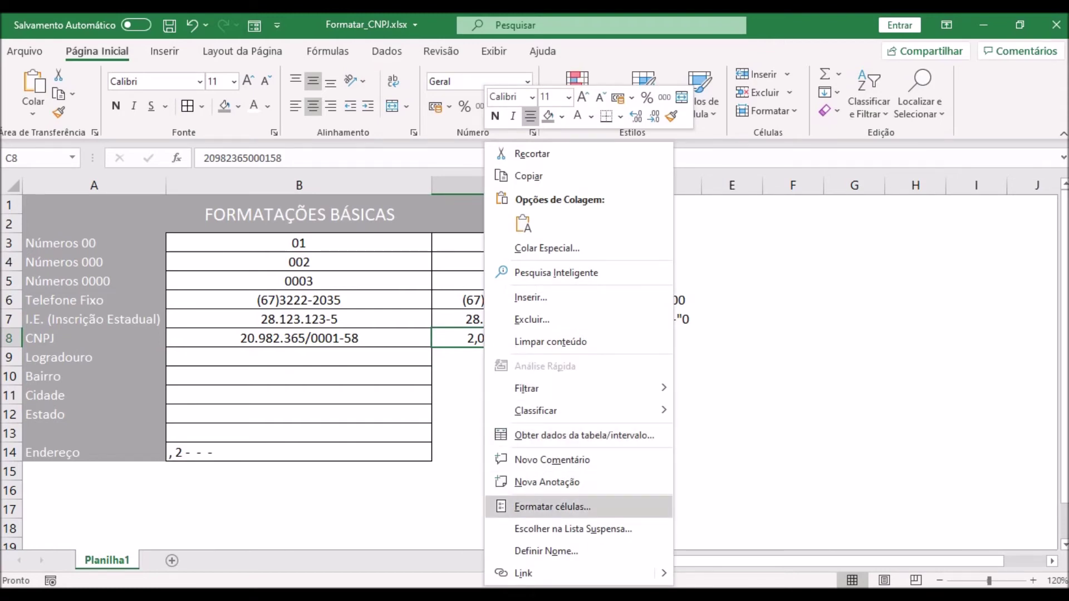
{"action": "left_click", "coordinate": [553, 506]}
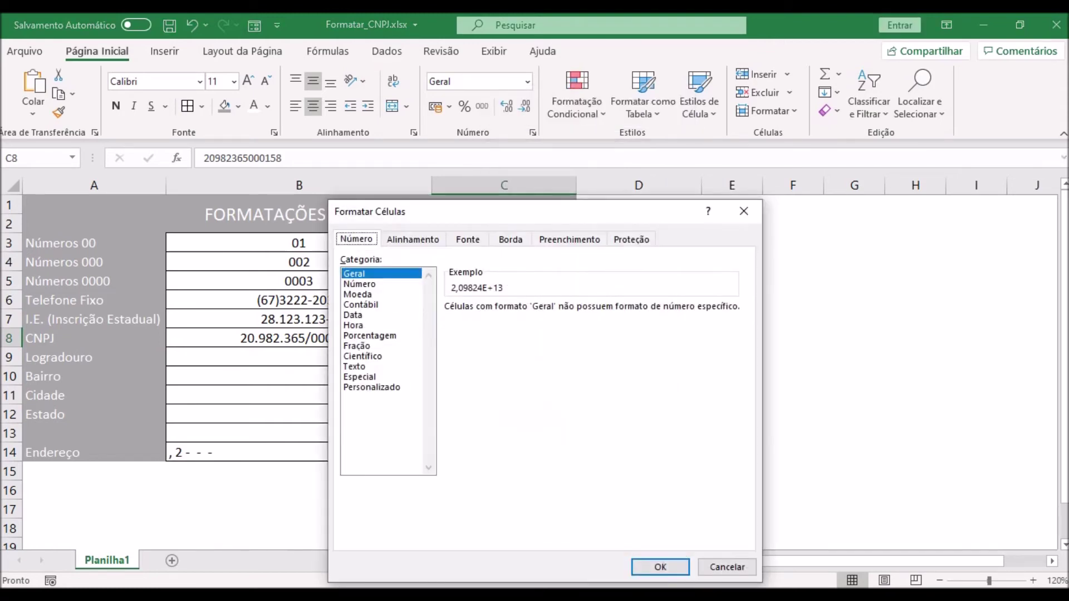
{"action": "left_click", "coordinate": [371, 387]}
{"action": "left_click", "coordinate": [469, 321]}
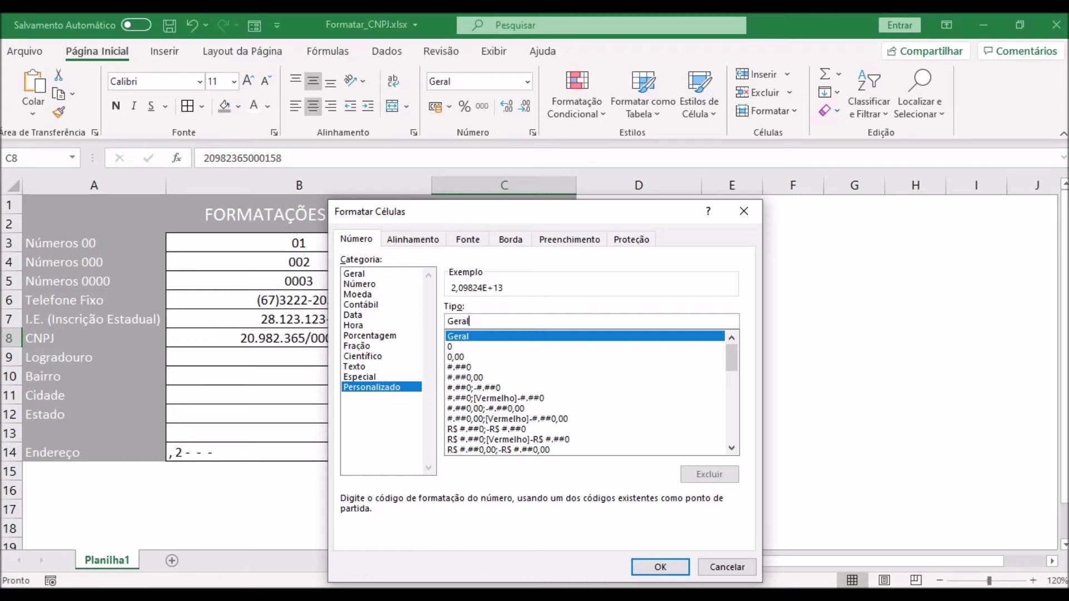
{"action": "key", "text": "BackSpace"}
{"action": "key", "text": "BackSpace"}
{"action": "key", "text": "BackSpace"}
{"action": "key", "text": "BackSpace"}
{"action": "key", "text": "BackSpace"}
{"action": "type", "text": "00\""}
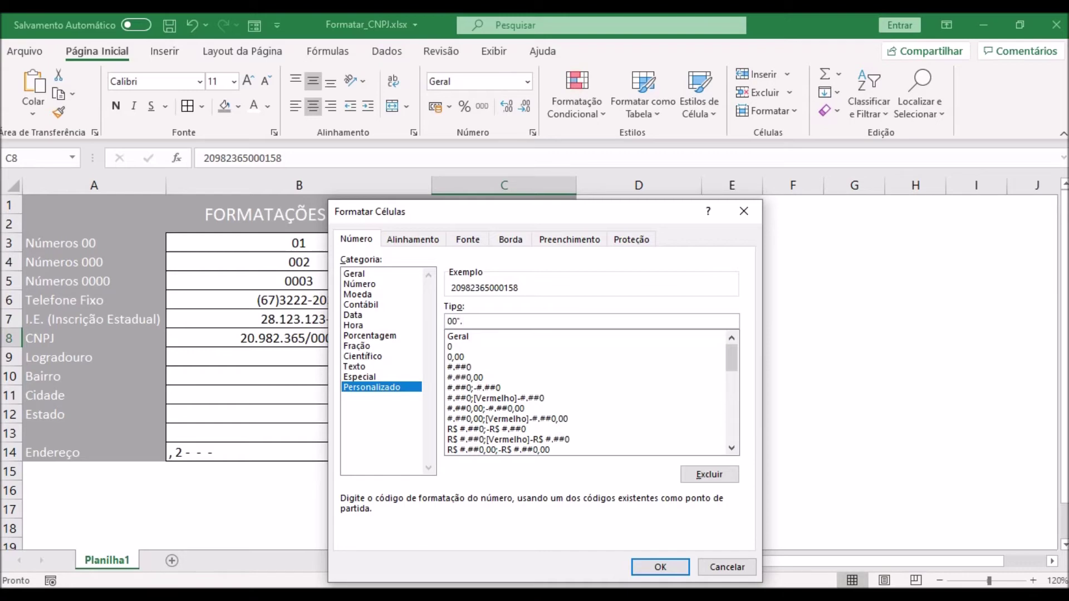
{"action": "type", "text": ".\""}
{"action": "type", "text": "000"}
{"action": "type", "text": "\".\""}
{"action": "type", "text": "000\""}
{"action": "type", "text": "/"}
{"action": "type", "text": "\""}
{"action": "type", "text": "0000"}
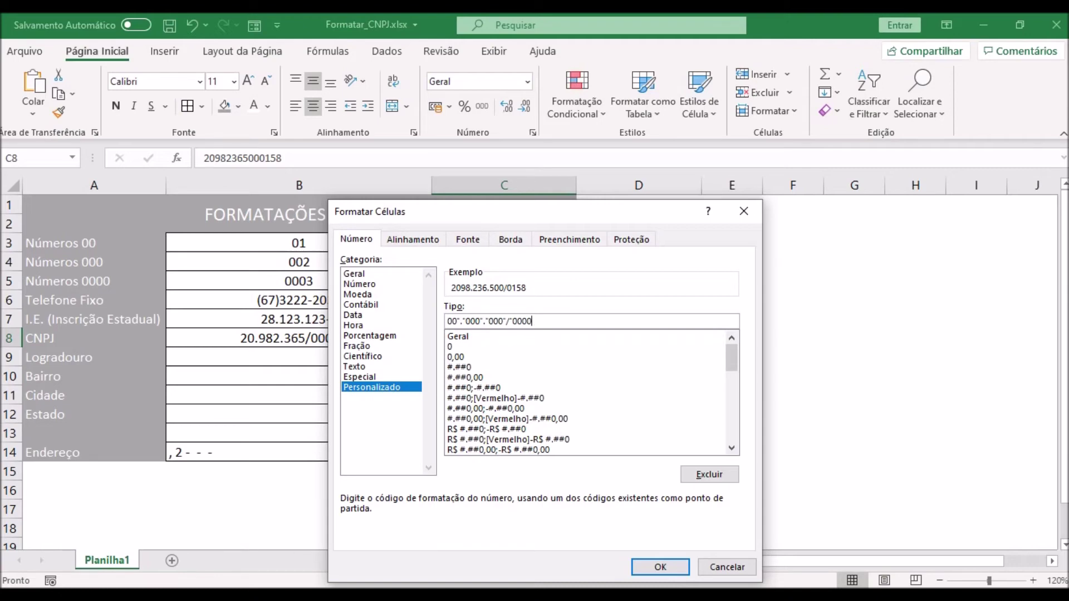
{"action": "type", "text": "\""}
{"action": "type", "text": "-"}
{"action": "type", "text": "\""}
{"action": "type", "text": "00"}
{"action": "key", "text": "ctrl+a"}
{"action": "key", "text": "ctrl+c"}
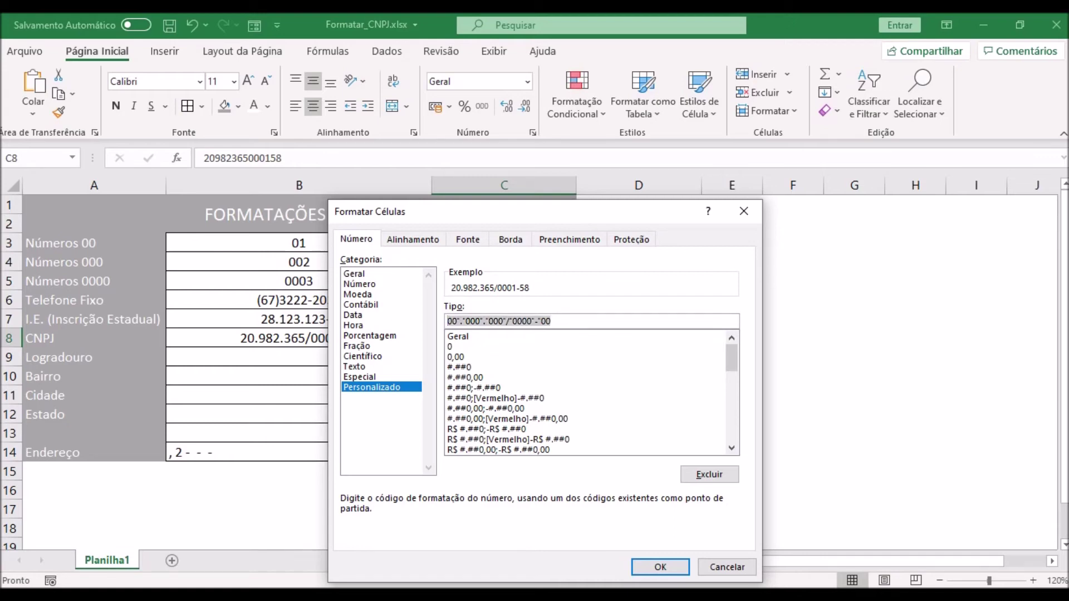
{"action": "key", "text": "Return"}
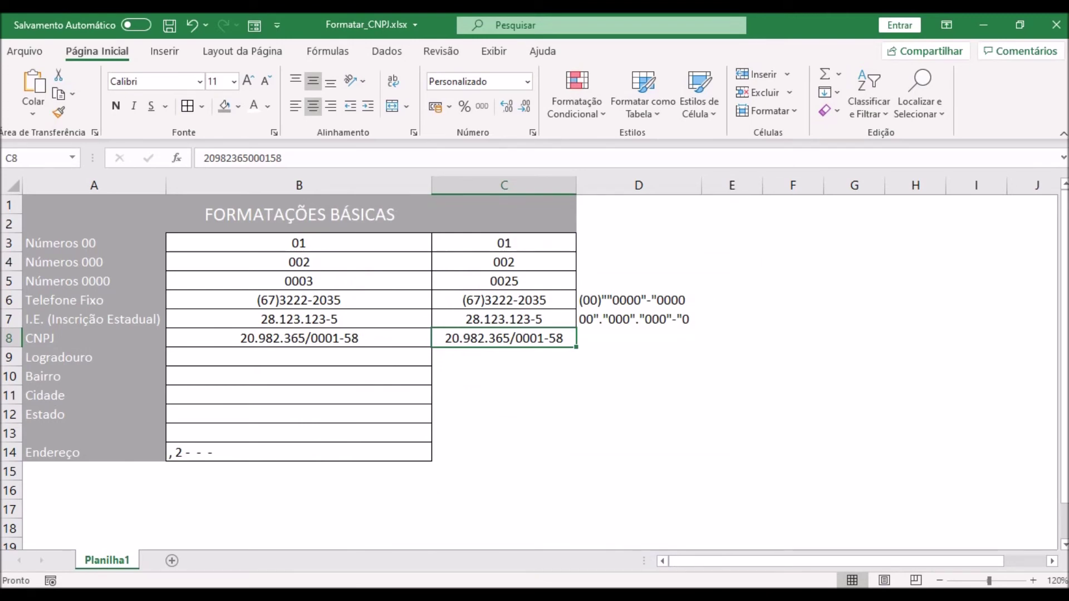
{"action": "left_click", "coordinate": [639, 338]}
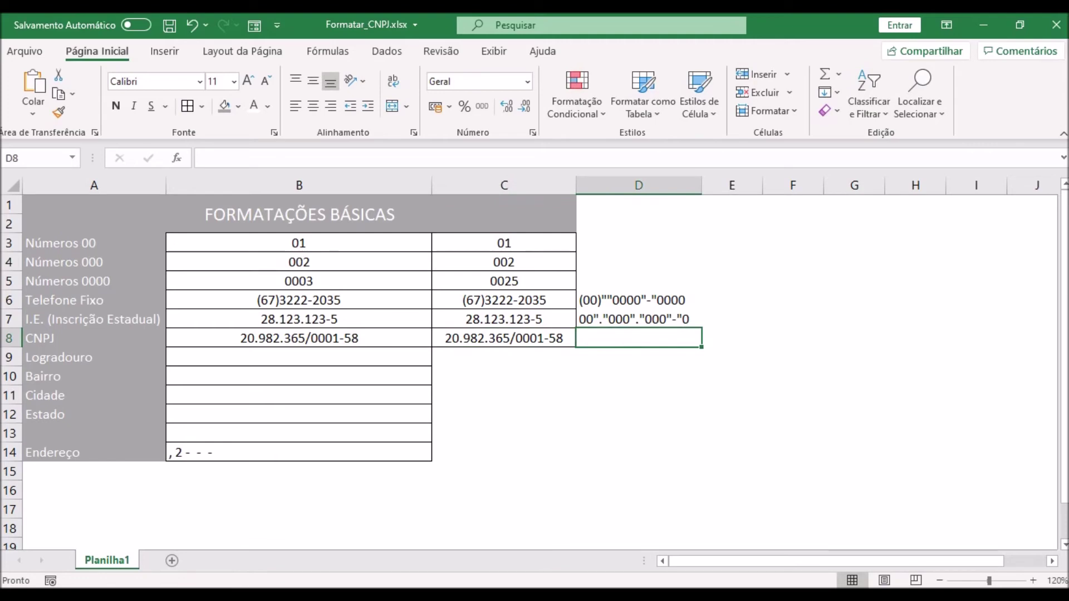
Paste the CNPJ format code into D8 and autofit column D to fit it
{"action": "key", "text": "ctrl+v"}
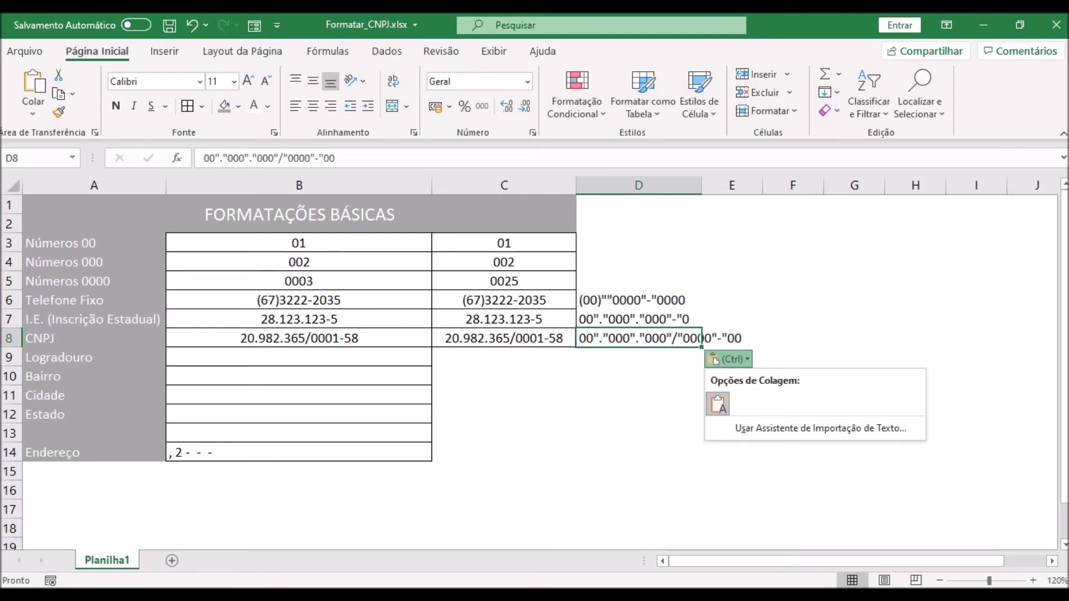
{"action": "key", "text": "Escape"}
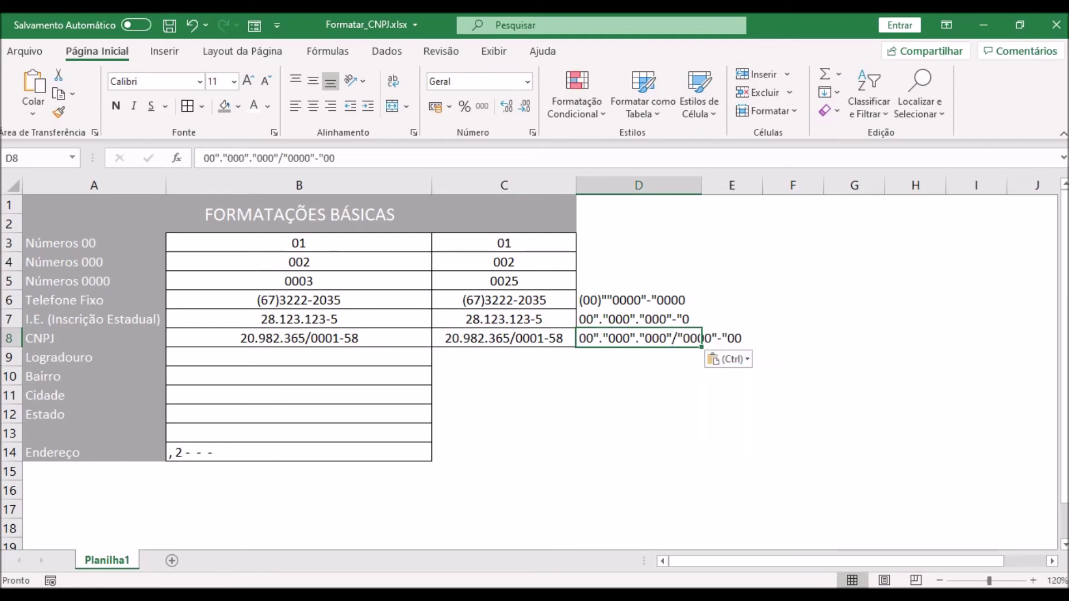
{"action": "double_click", "coordinate": [701, 185]}
{"action": "left_click", "coordinate": [662, 185]}
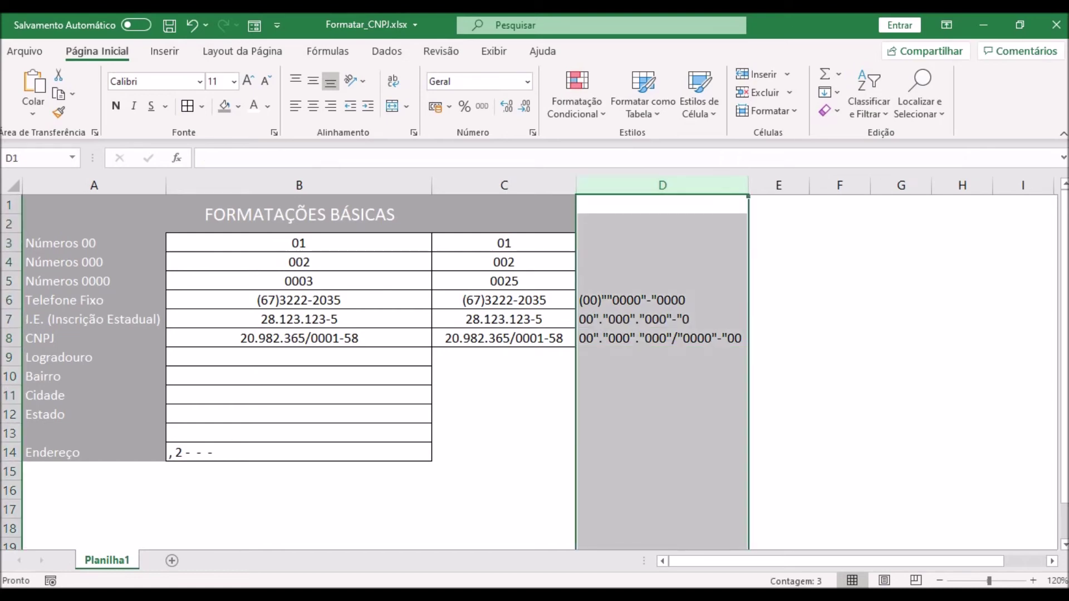
{"action": "left_click", "coordinate": [504, 357]}
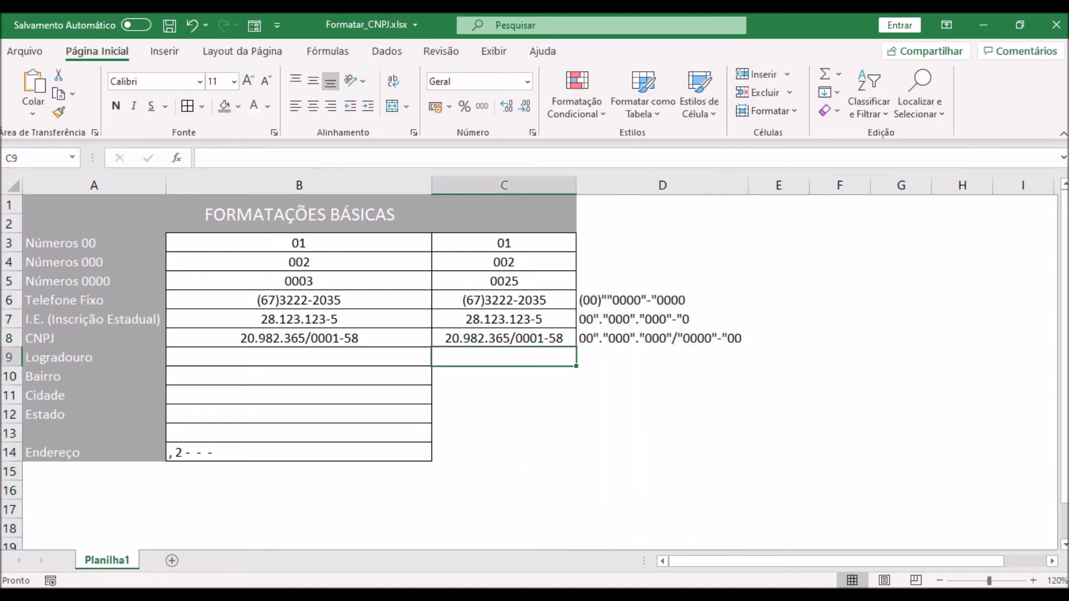
{"action": "left_click", "coordinate": [299, 338]}
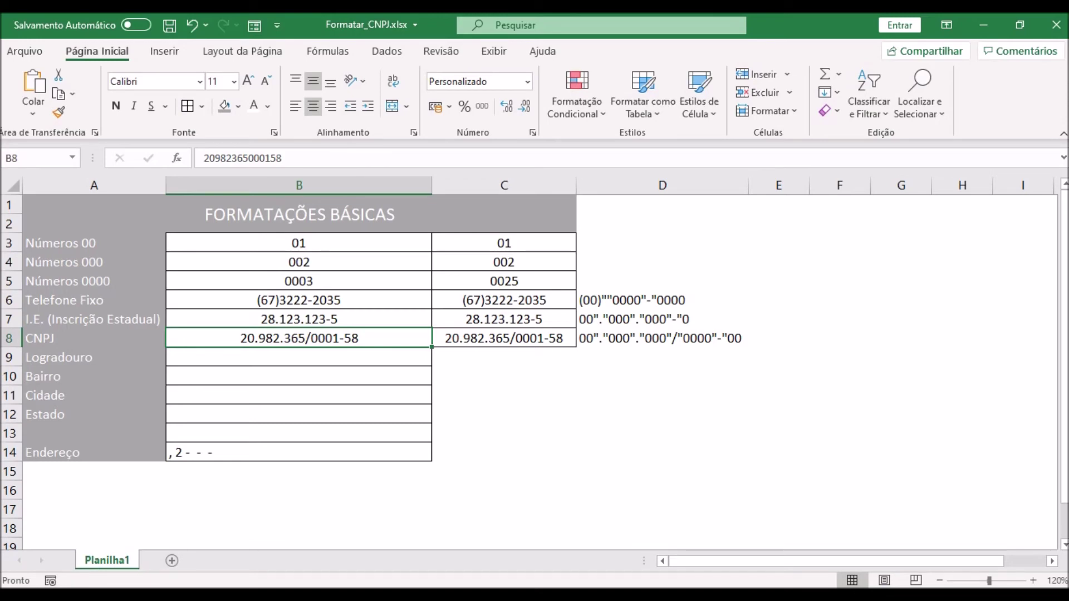
{"action": "left_click", "coordinate": [299, 357]}
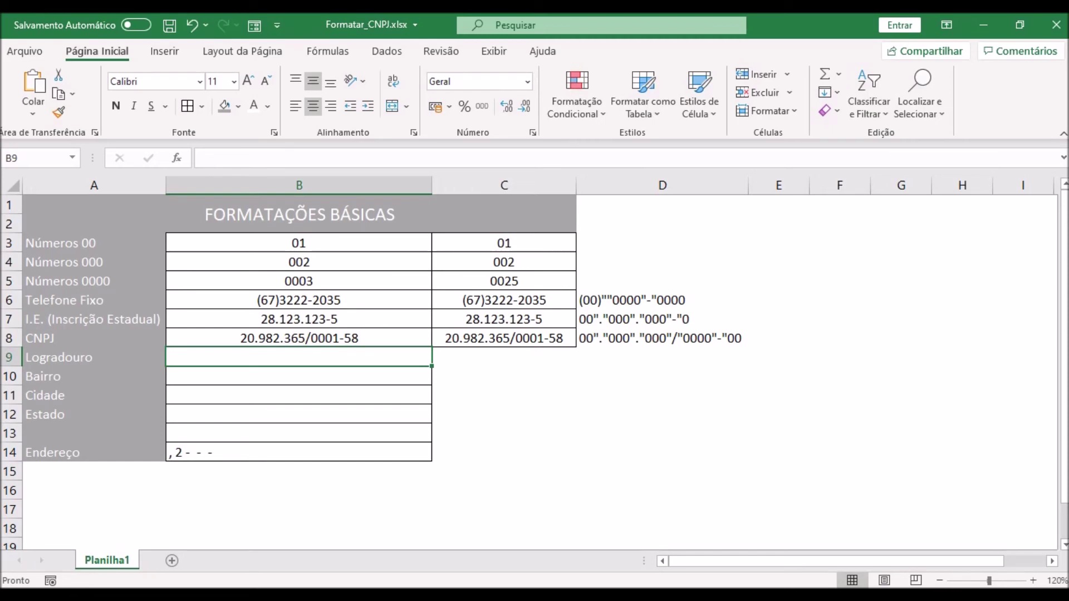
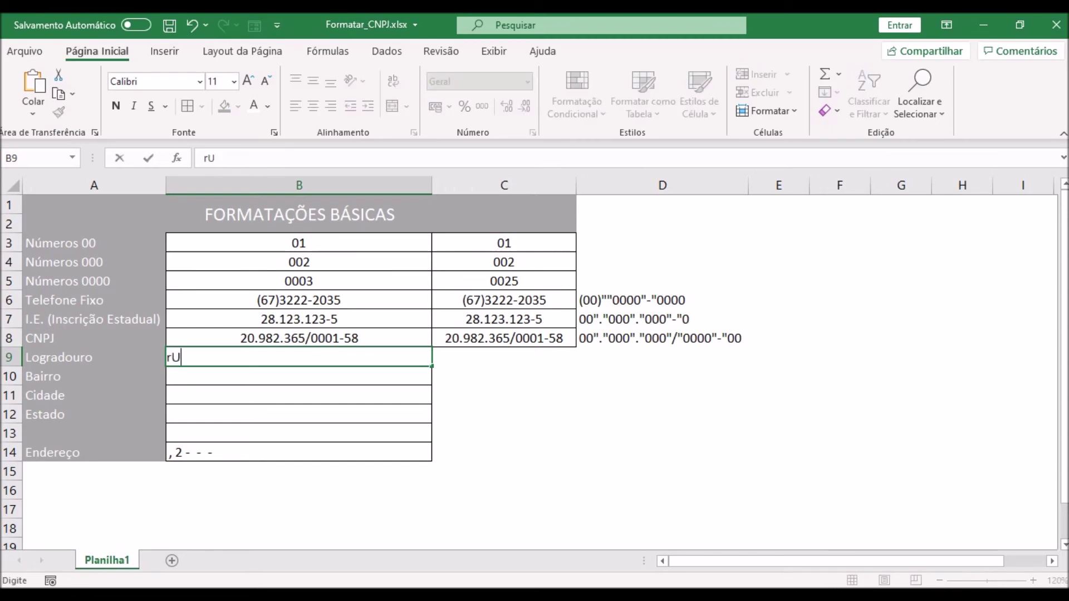
{"action": "key", "text": "Return"}
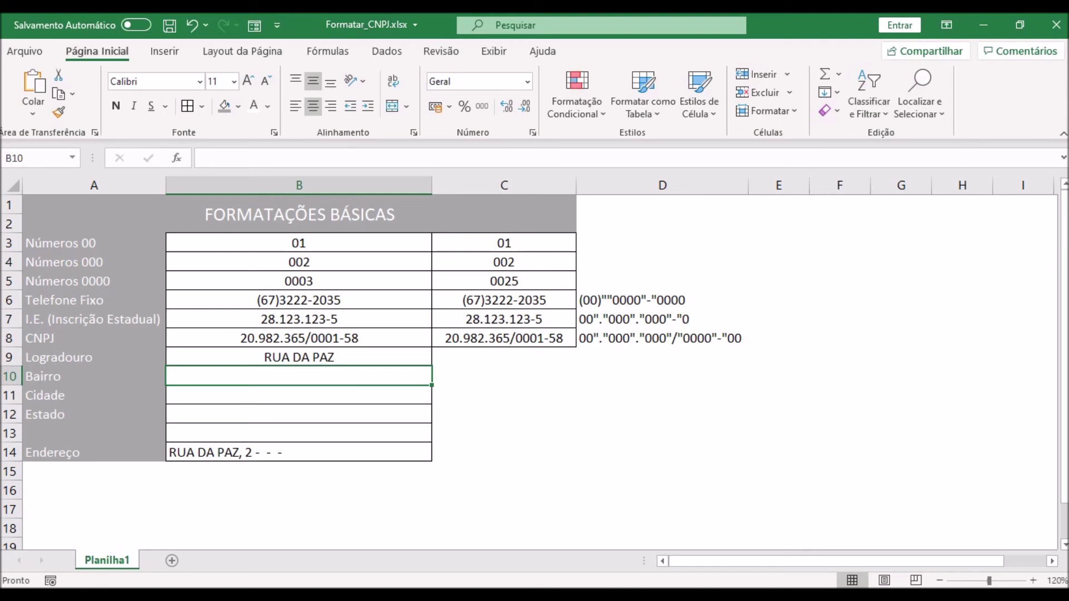
{"action": "left_click", "coordinate": [299, 261]}
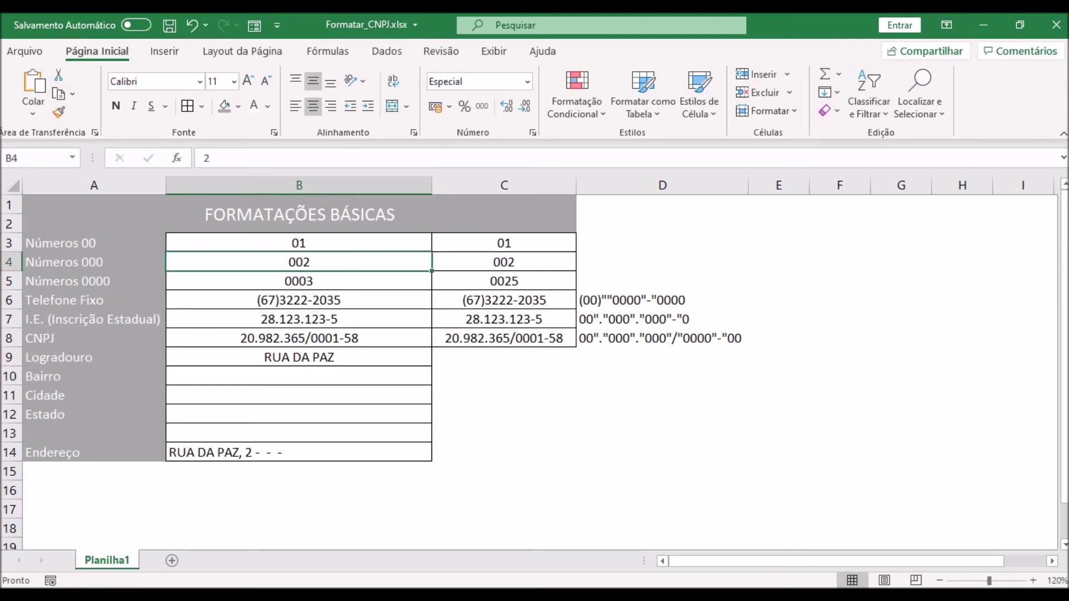
{"action": "key", "text": "Return"}
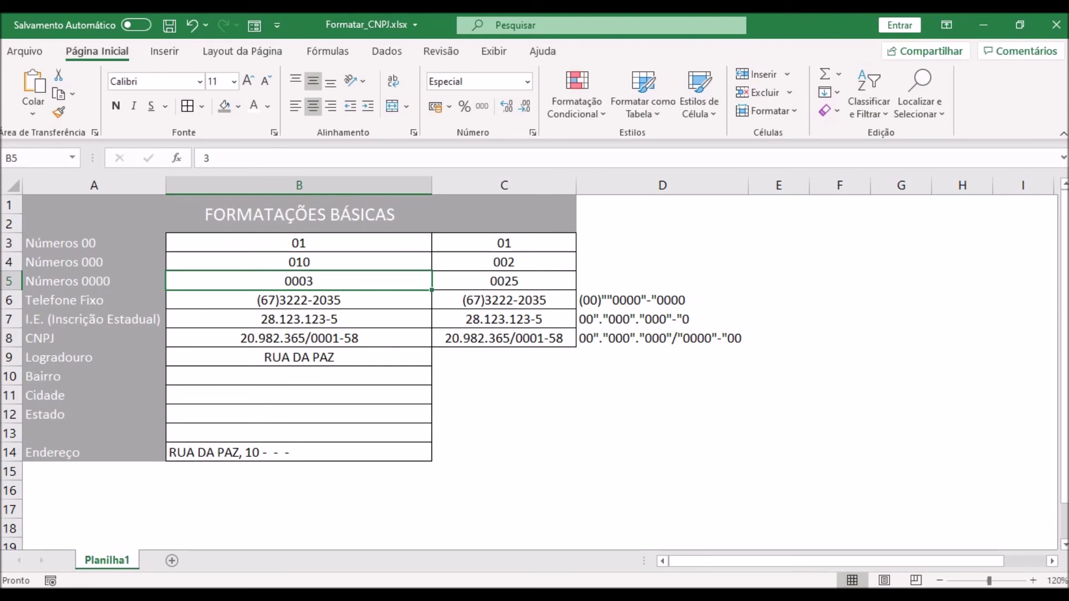
{"action": "key", "text": "Down"}
{"action": "key", "text": "Down"}
{"action": "key", "text": "Down"}
{"action": "key", "text": "Down"}
{"action": "key", "text": "Down"}
{"action": "type", "text": "CENTRO"}
{"action": "key", "text": "Return"}
Enter CAMPO GRANDE and MS, widening column B to fit the address
{"action": "type", "text": "CAMPO GRANDE"}
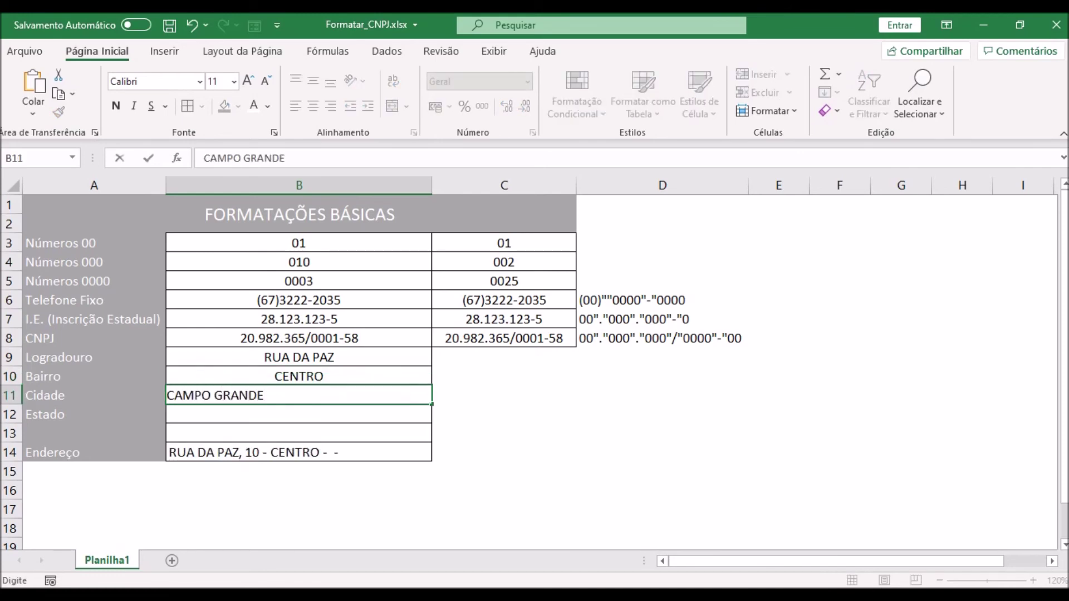
{"action": "key", "text": "Return"}
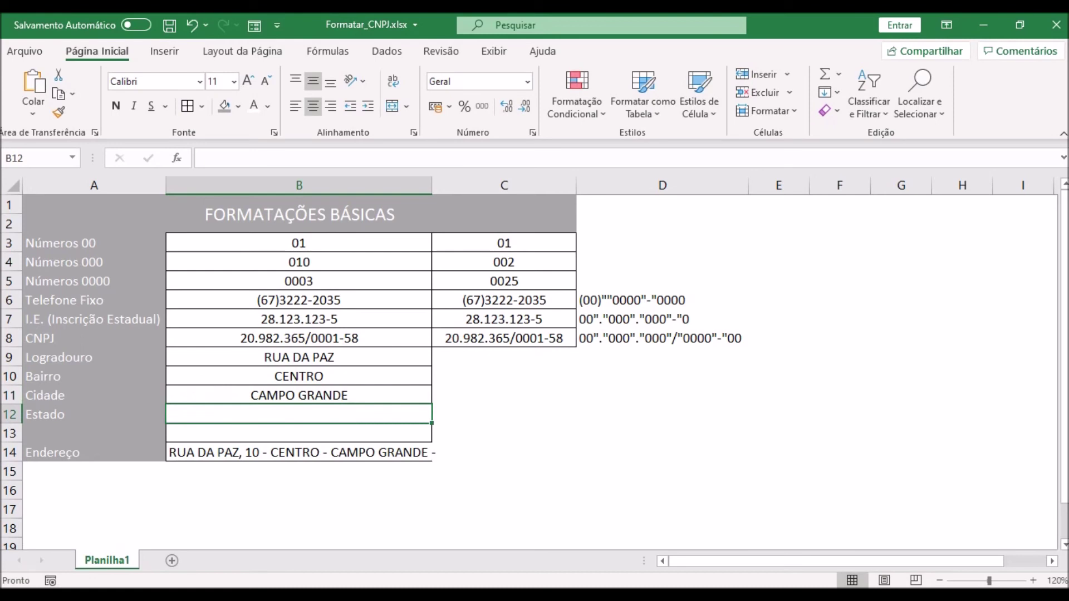
{"action": "left_click_drag", "start_coordinate": [432, 185], "coordinate": [477, 185]}
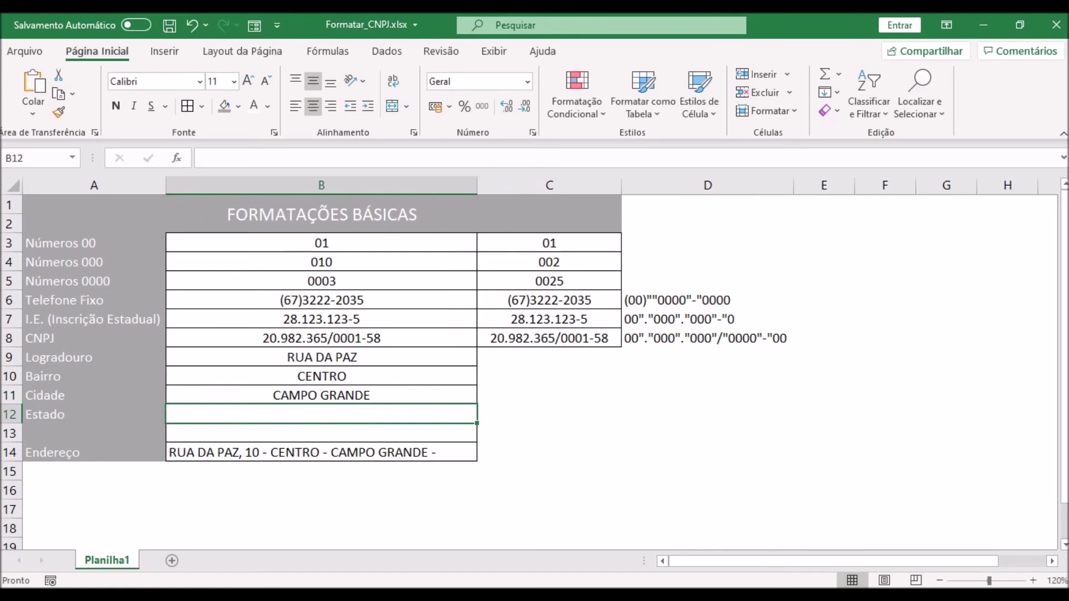
{"action": "type", "text": "M"}
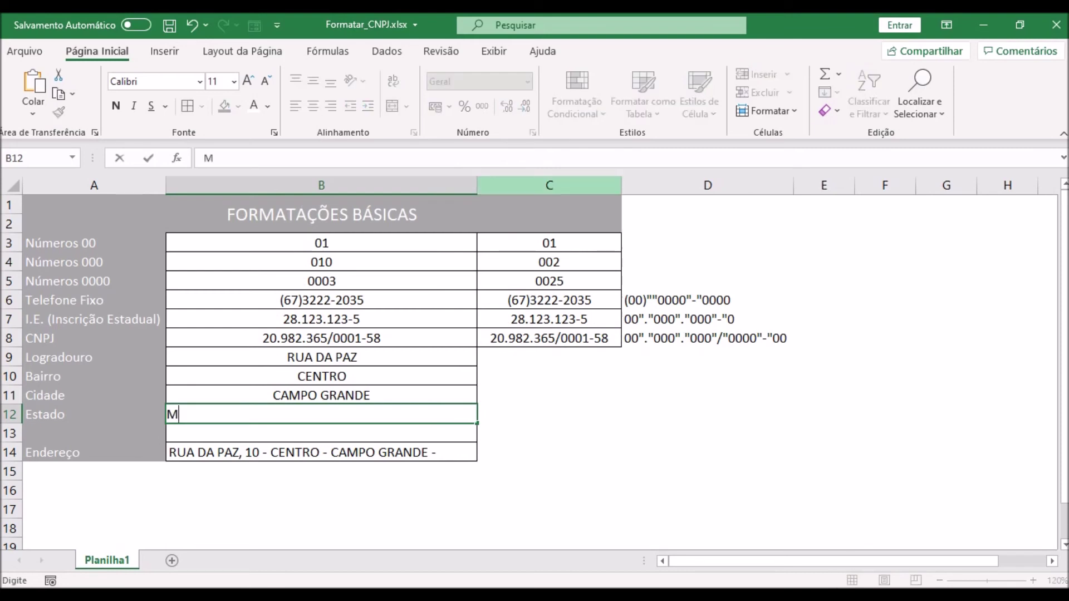
{"action": "type", "text": "S"}
{"action": "key", "text": "Return"}
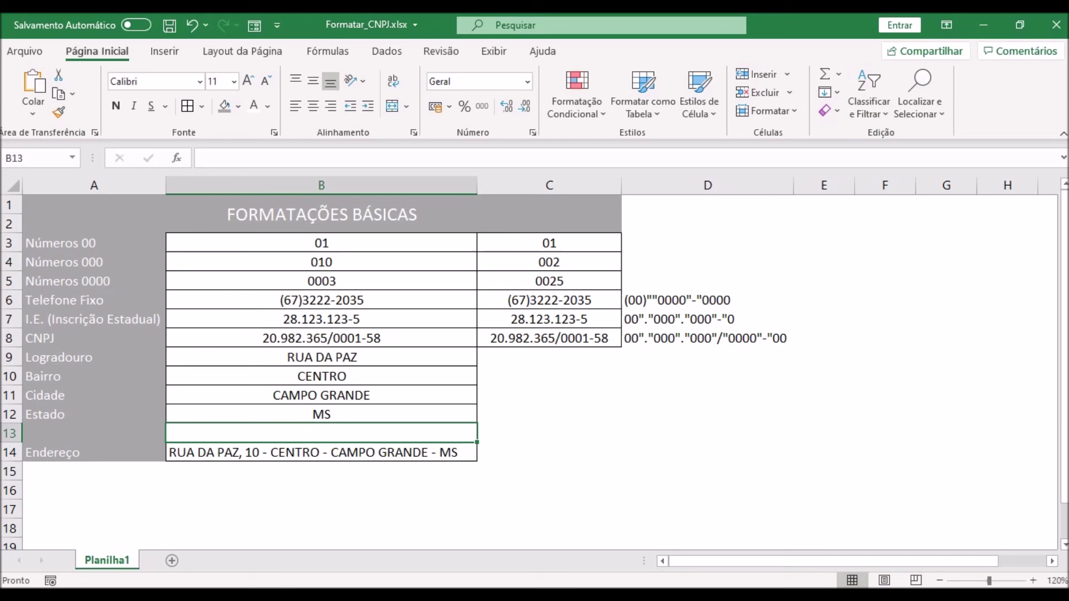
{"action": "left_click", "coordinate": [321, 452]}
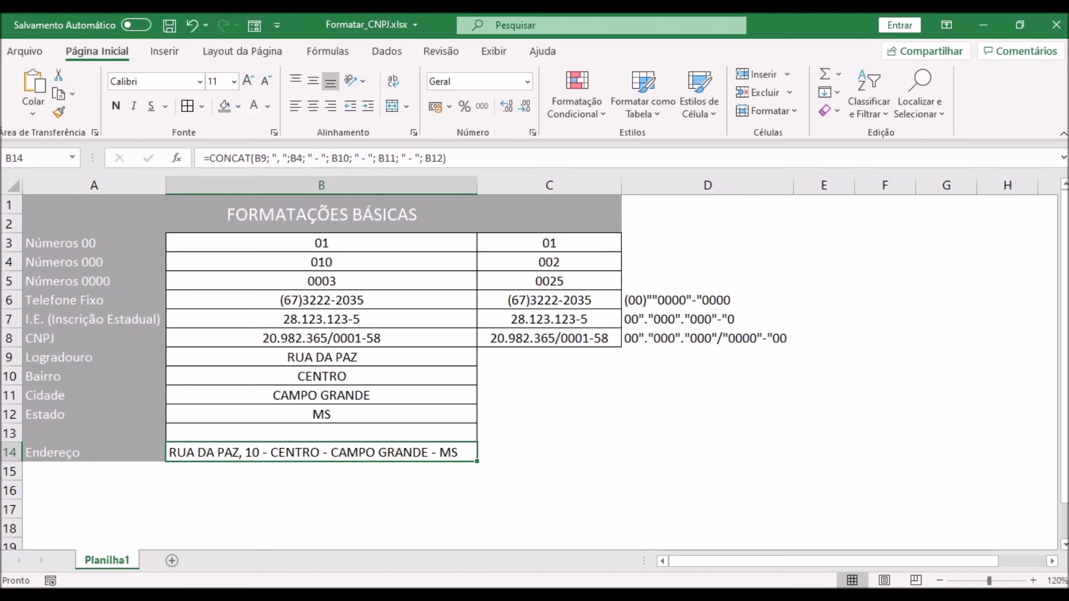
{"action": "key", "text": "F2"}
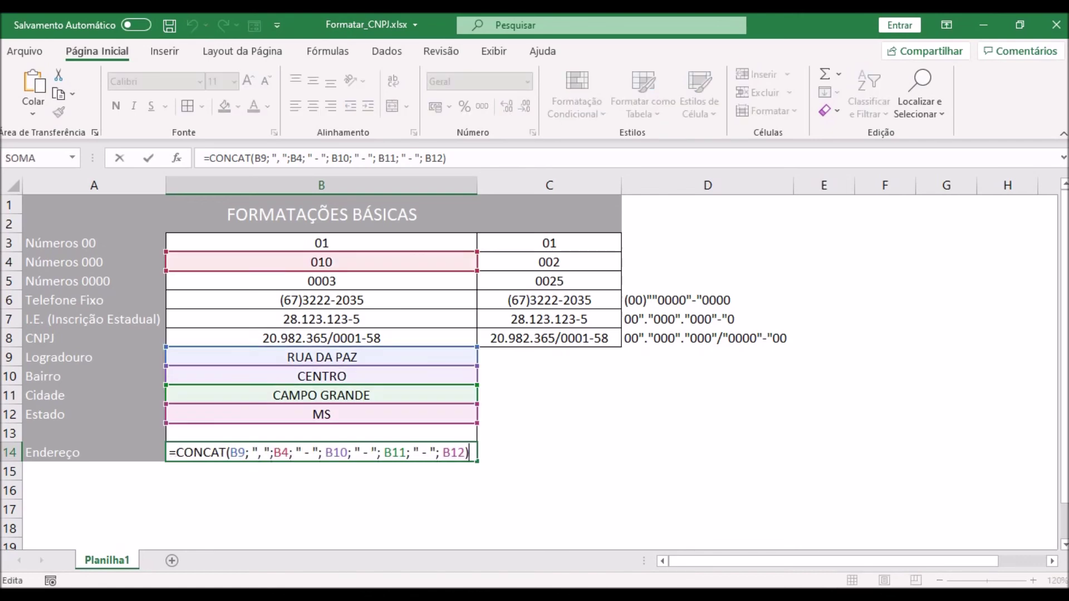
{"action": "left_click", "coordinate": [184, 451]}
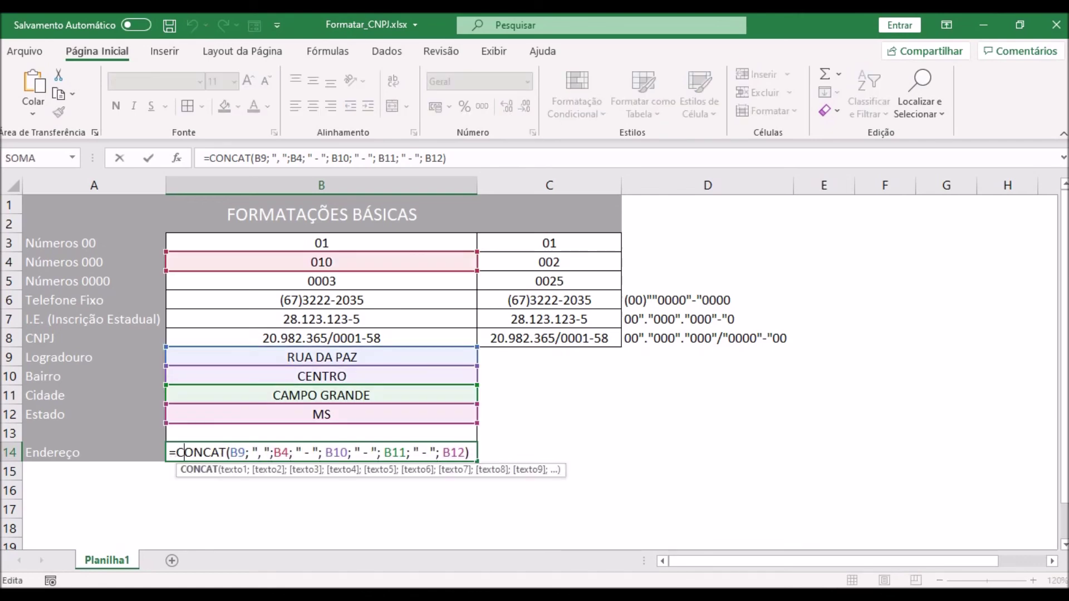
{"action": "key", "text": "Left"}
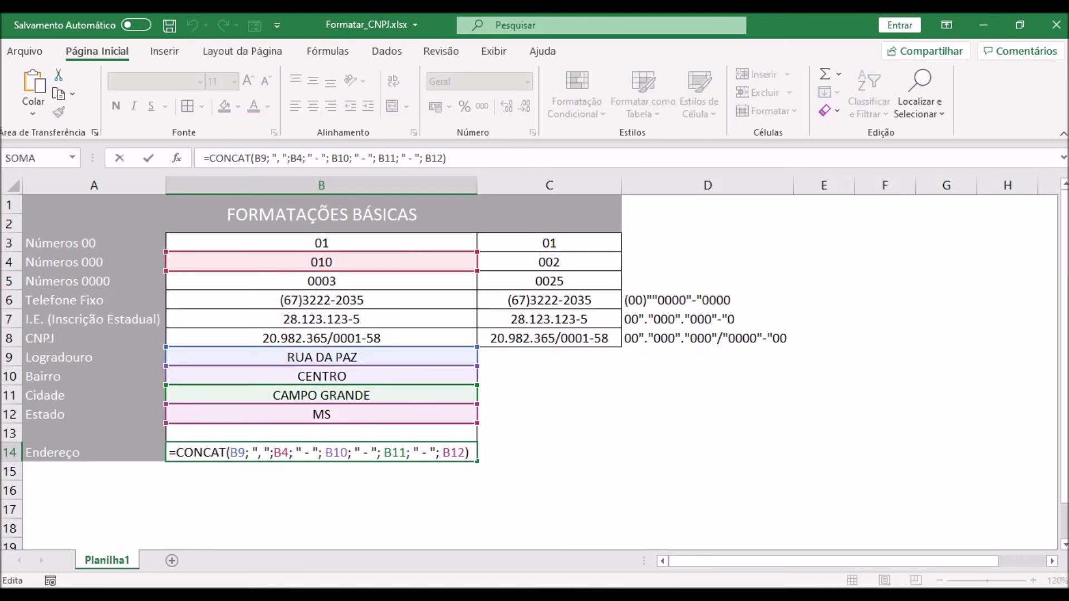
{"action": "key", "text": "shift+Right"}
{"action": "key", "text": "shift+Right"}
{"action": "key", "text": "shift+Right"}
{"action": "key", "text": "shift+Right"}
{"action": "key", "text": "shift+Right"}
{"action": "key", "text": "shift+Right"}
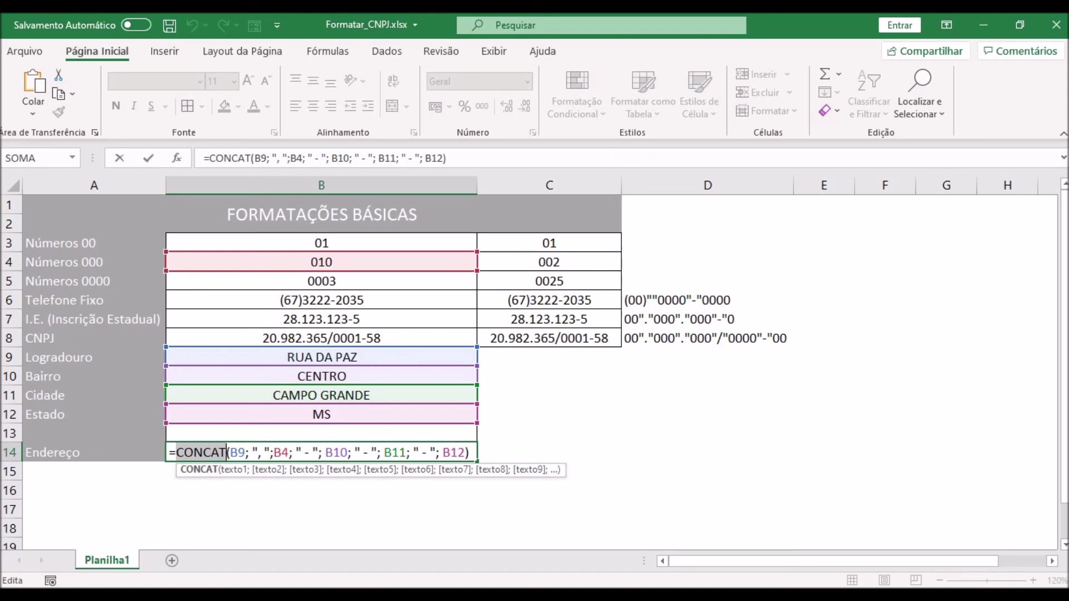
{"action": "key", "text": "Right"}
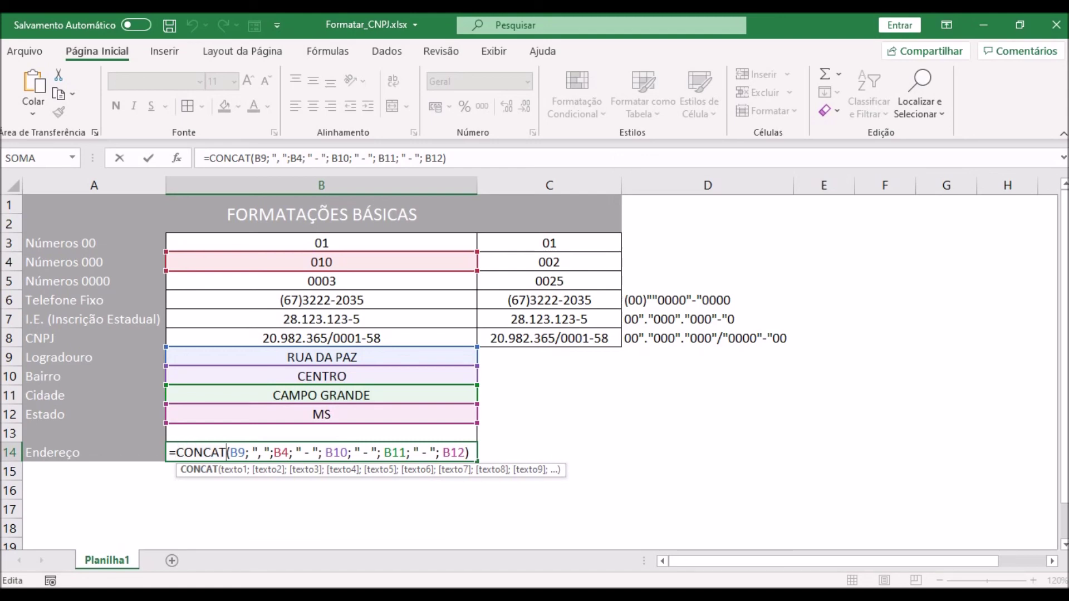
{"action": "key", "text": "Right"}
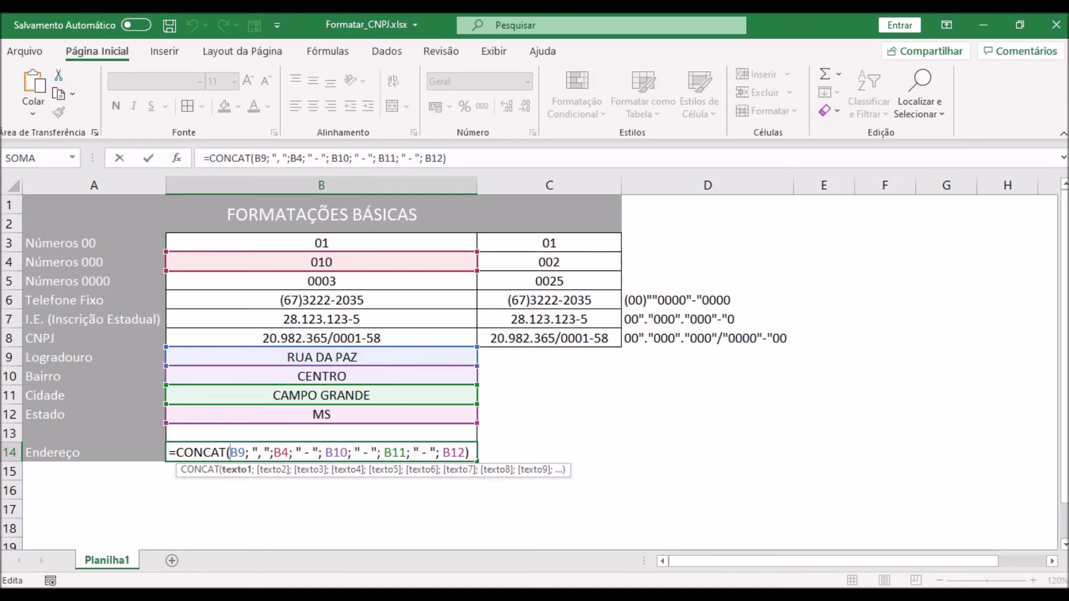
{"action": "left_click", "coordinate": [245, 452]}
{"action": "key", "text": "Right"}
{"action": "key", "text": "Right"}
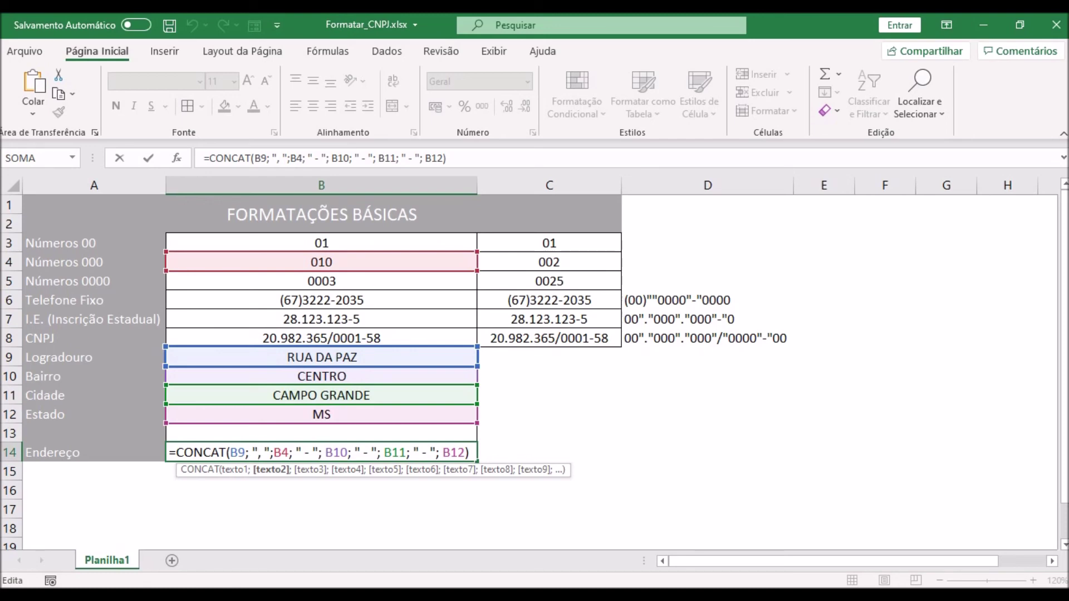
{"action": "key", "text": "Right"}
{"action": "key", "text": "Right"}
{"action": "key", "text": "Right"}
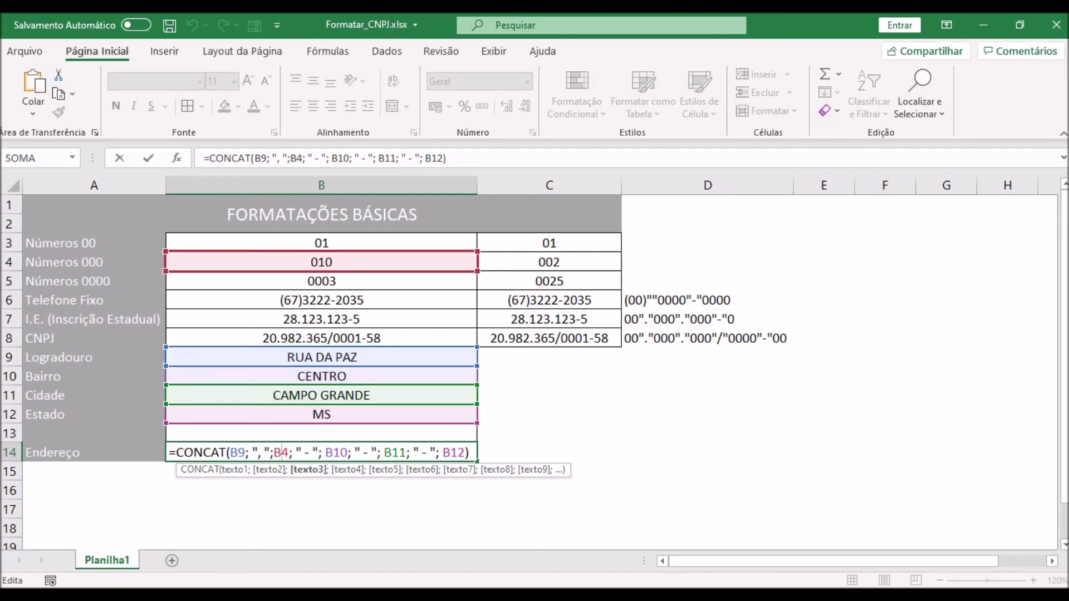
{"action": "key", "text": "Right"}
{"action": "key", "text": "Right"}
{"action": "key", "text": "Right"}
{"action": "key", "text": "Right"}
{"action": "key", "text": "Right"}
{"action": "key", "text": "shift+Left"}
{"action": "key", "text": "shift+Left"}
{"action": "key", "text": "shift+Left"}
{"action": "key", "text": "shift+Left"}
{"action": "key", "text": "shift+Left"}
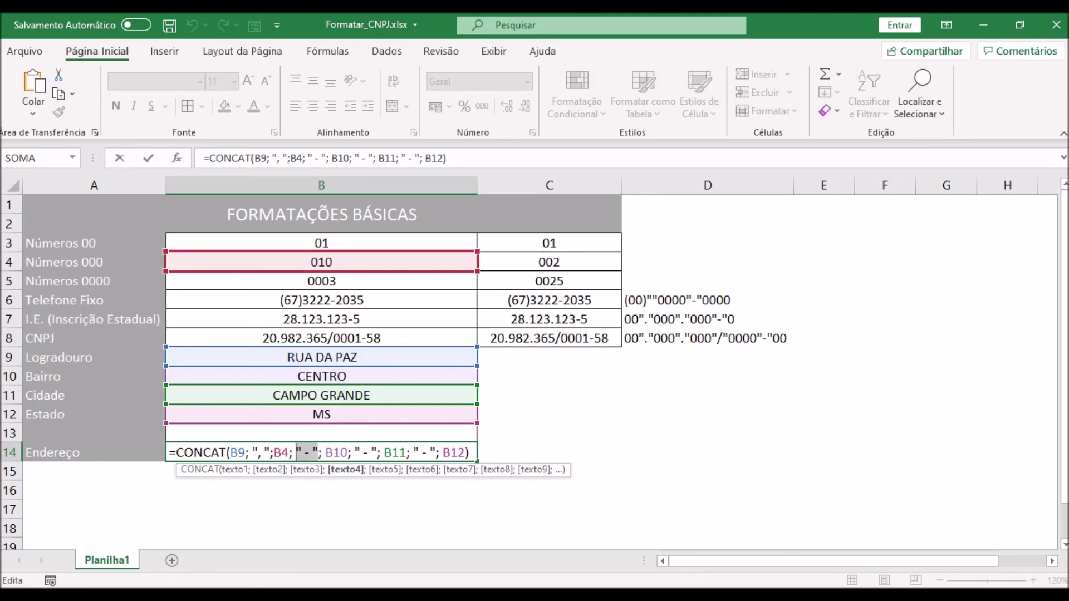
{"action": "key", "text": "Right"}
{"action": "key", "text": "Right"}
{"action": "key", "text": "Right"}
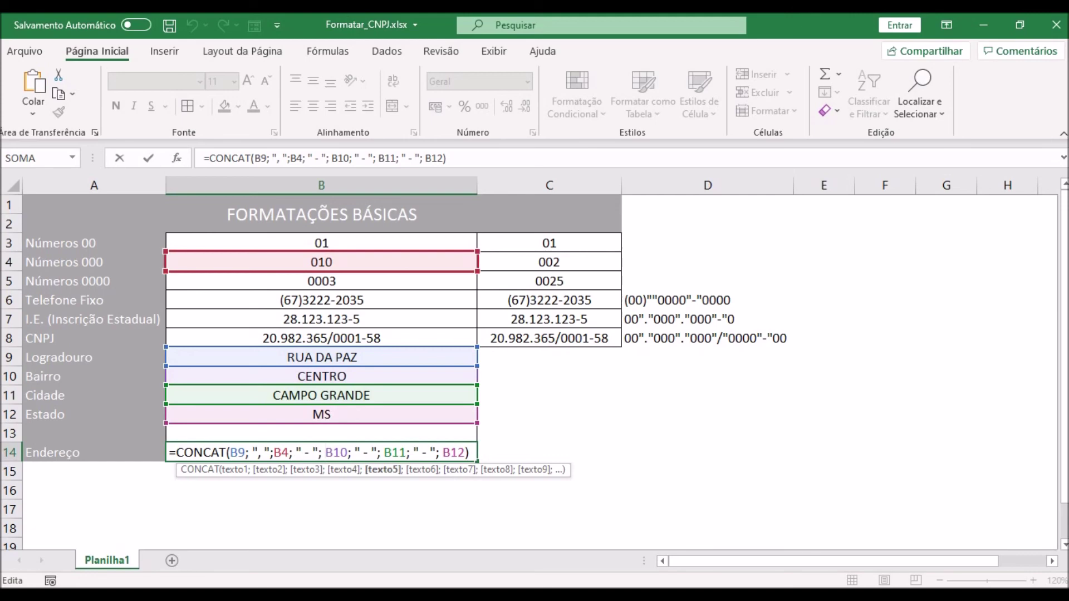
{"action": "key", "text": "Right"}
{"action": "key", "text": "Right"}
{"action": "key", "text": "Right"}
{"action": "key", "text": "Right"}
{"action": "key", "text": "Right"}
{"action": "key", "text": "Right"}
{"action": "key", "text": "Right"}
{"action": "key", "text": "Right"}
{"action": "key", "text": "Right"}
{"action": "key", "text": "Right"}
{"action": "key", "text": "Right"}
{"action": "key", "text": "Right"}
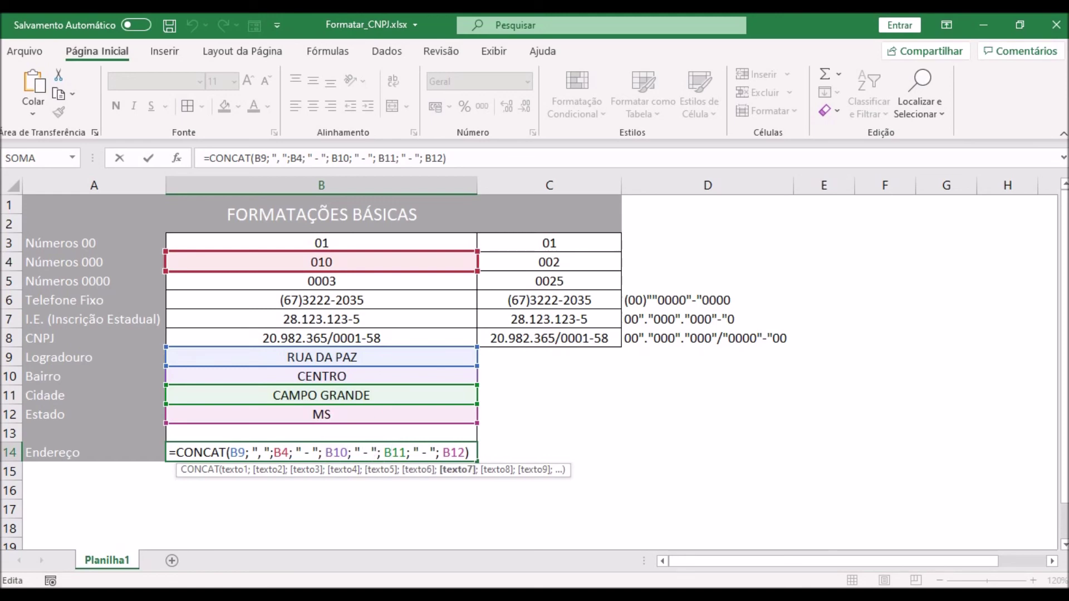
{"action": "key", "text": "Right"}
{"action": "key", "text": "Right"}
{"action": "key", "text": "Right"}
{"action": "key", "text": "Right"}
{"action": "key", "text": "Right"}
{"action": "key", "text": "Right"}
{"action": "key", "text": "Right"}
{"action": "key", "text": "Right"}
{"action": "key", "text": "Right"}
{"action": "key", "text": "Right"}
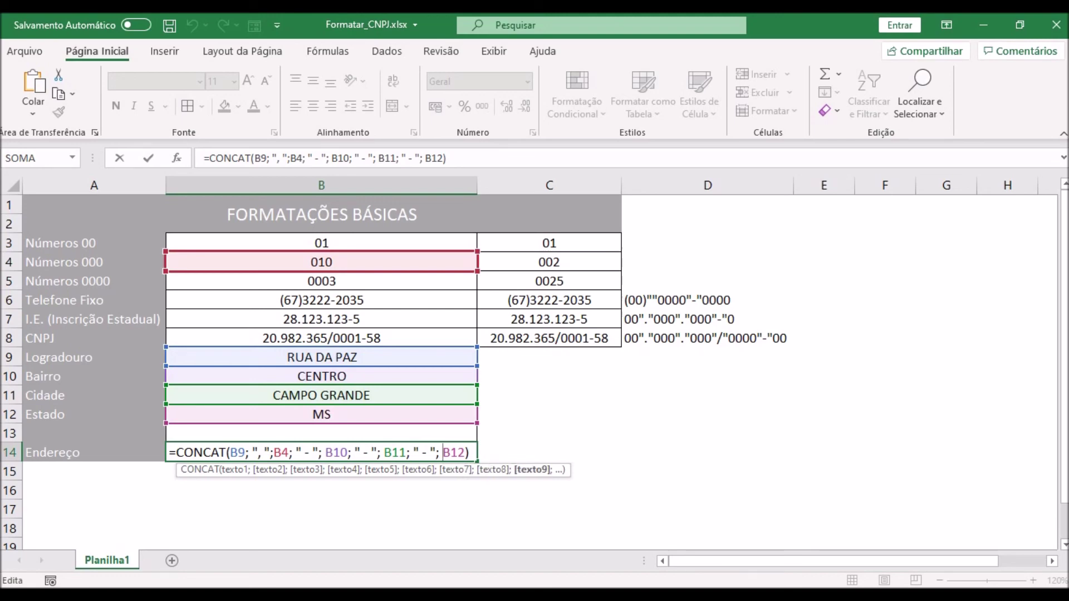
{"action": "key", "text": "Return"}
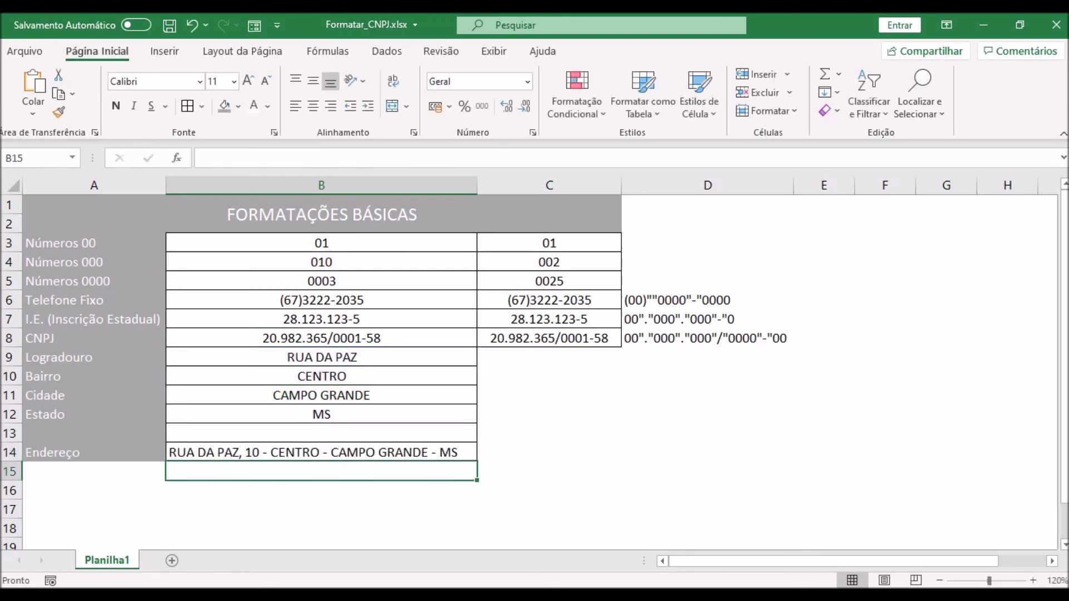